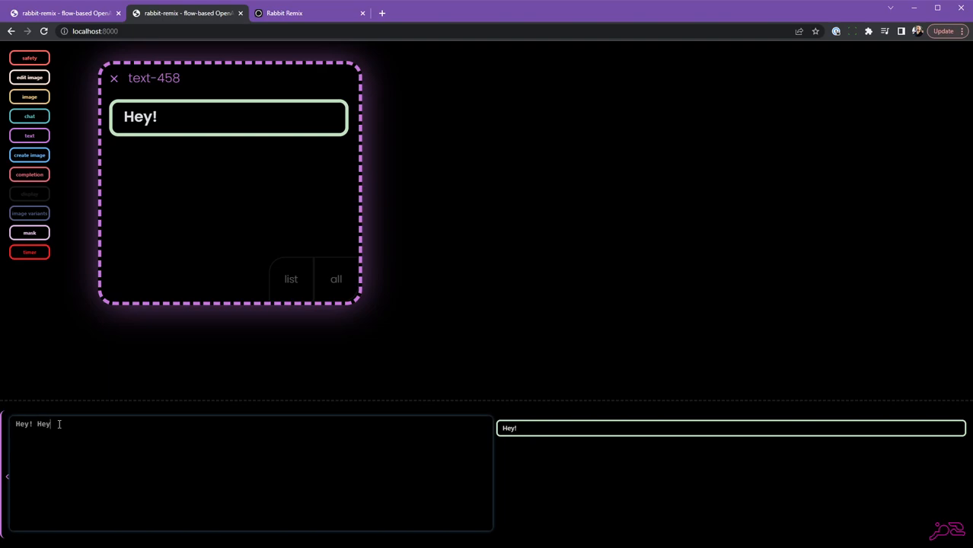
- Edit the text node's single line to read "Hey! Hey!!!"
left_click(609, 516)
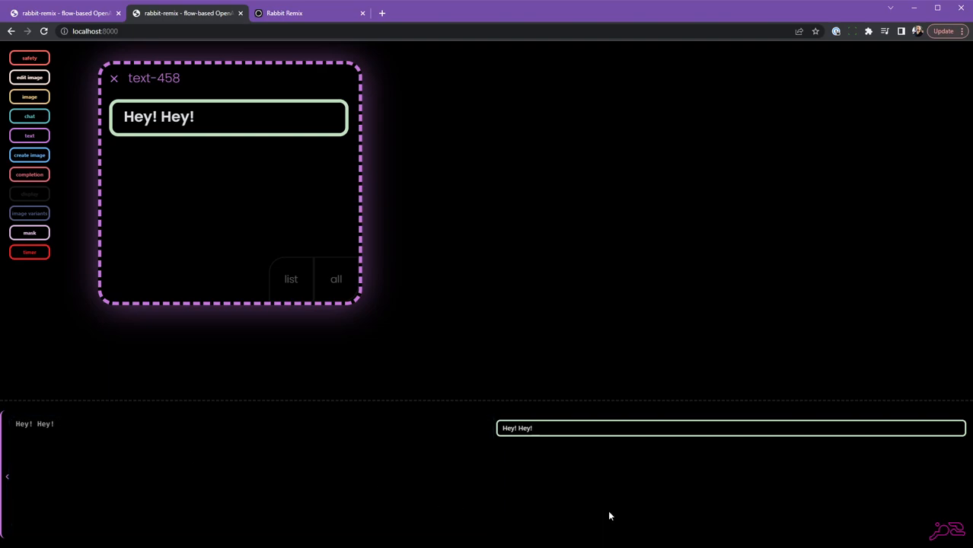
scroll(423, 239, "down", 5)
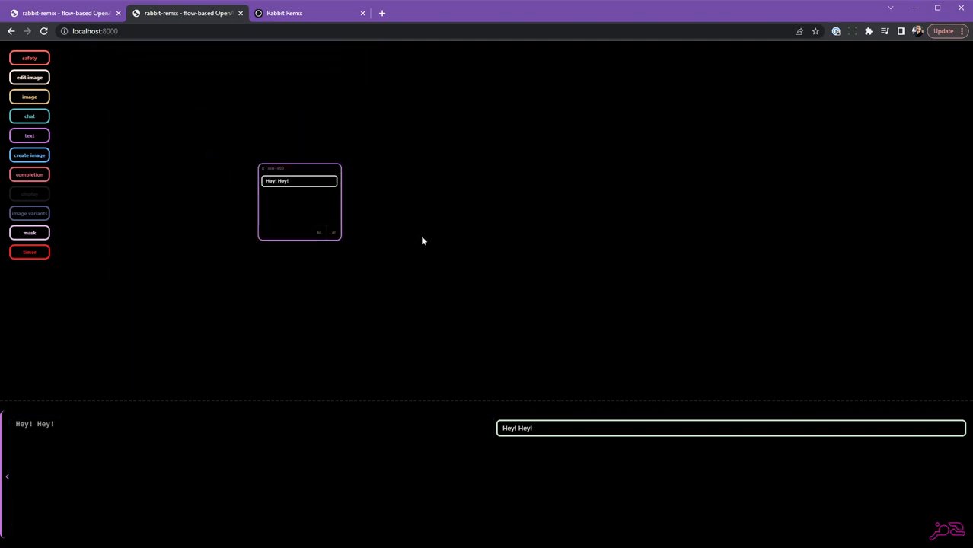
scroll(418, 239, "up", 5)
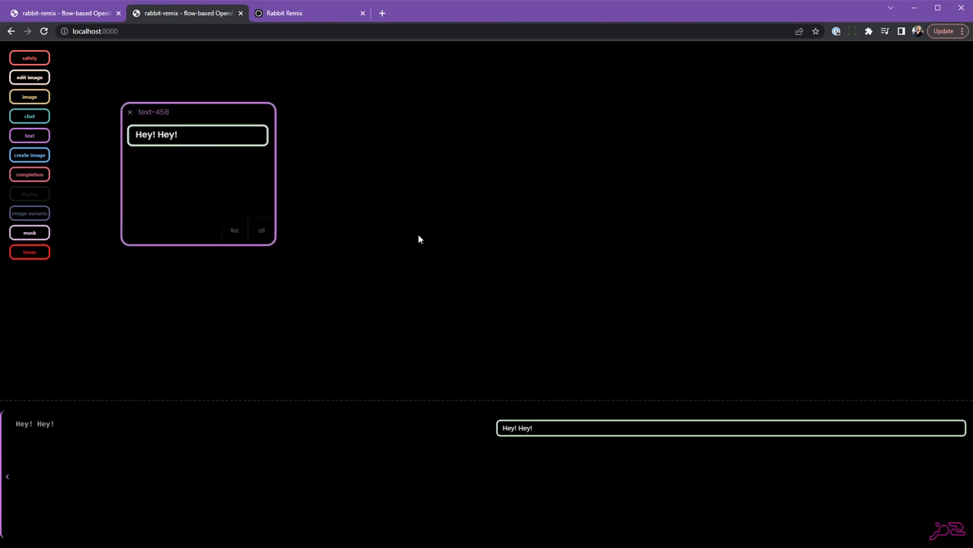
left_click(186, 184)
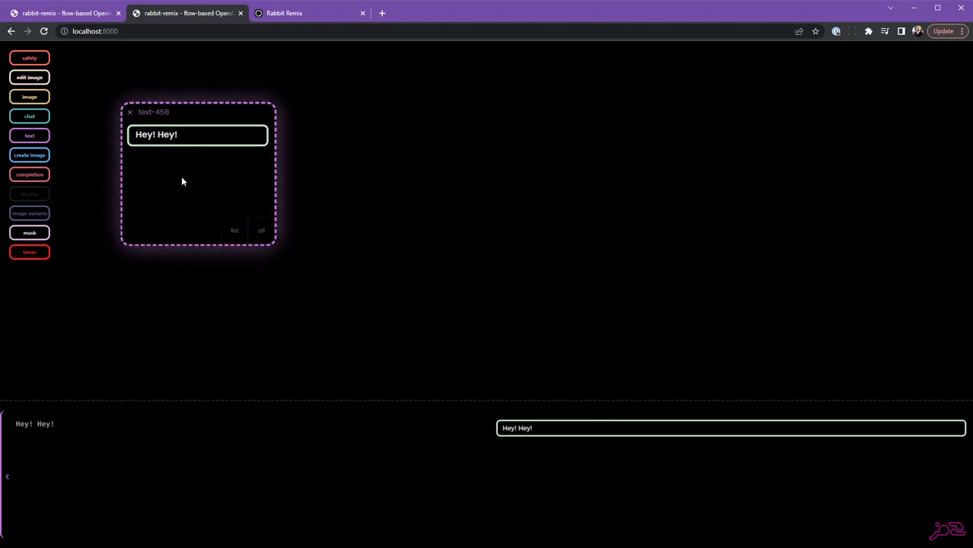
scroll(354, 195, "down", 8)
scroll(357, 198, "up", 8)
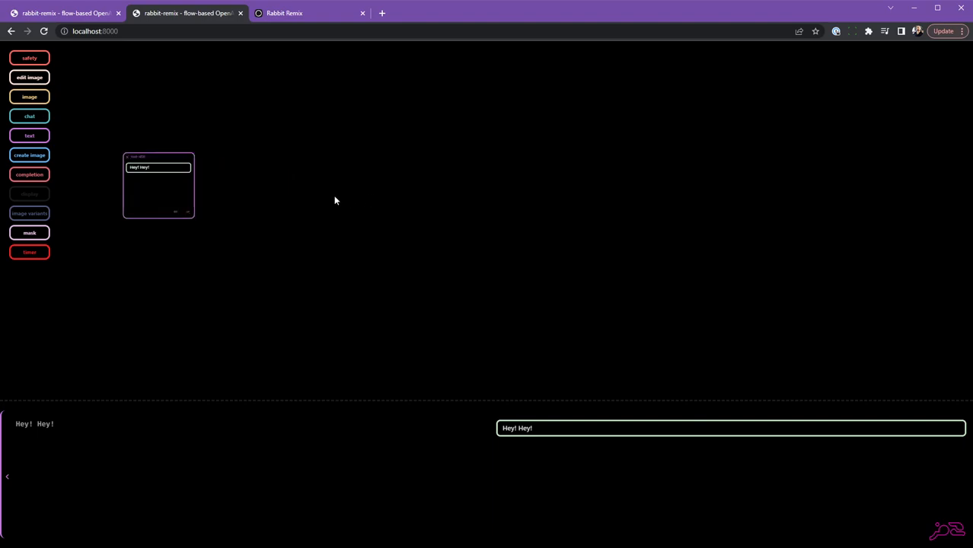
left_click_drag(214, 188, 327, 156)
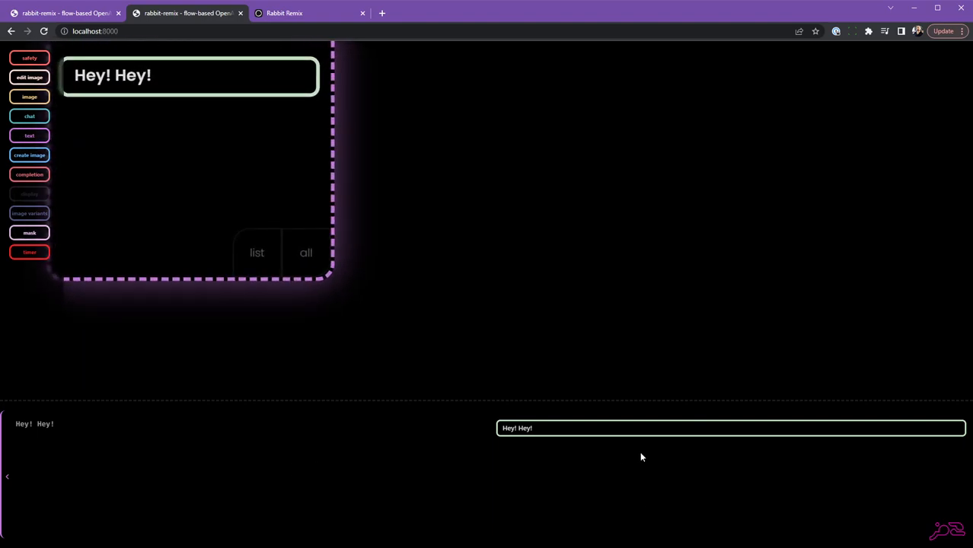
left_click(84, 423)
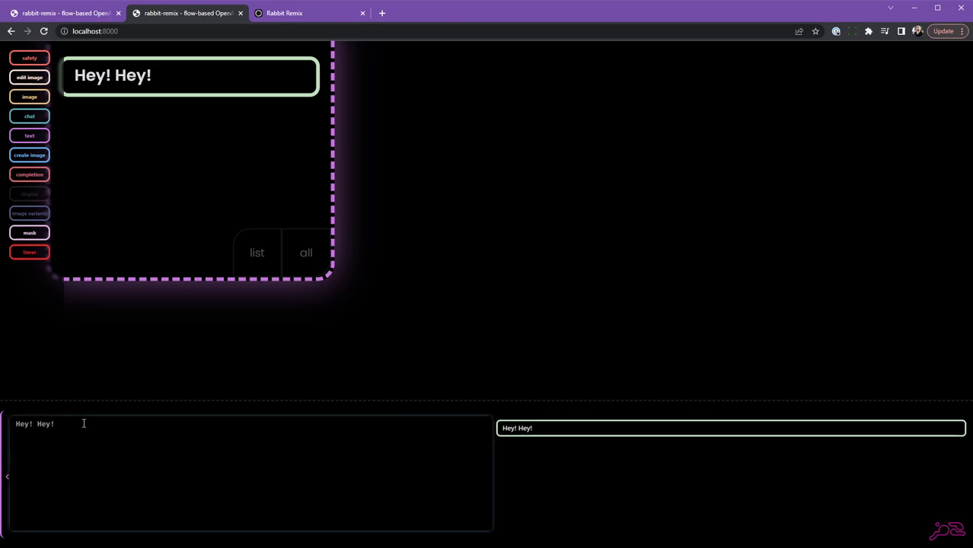
left_click(603, 470)
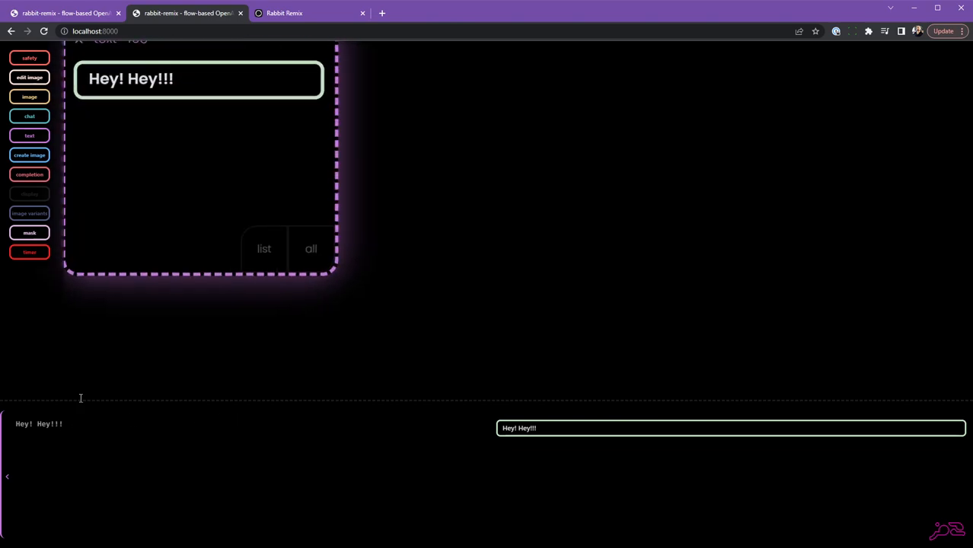
- Add the lines "Two." and "Three." beneath "Hey! Hey!!!" in the text node
left_click(88, 421)
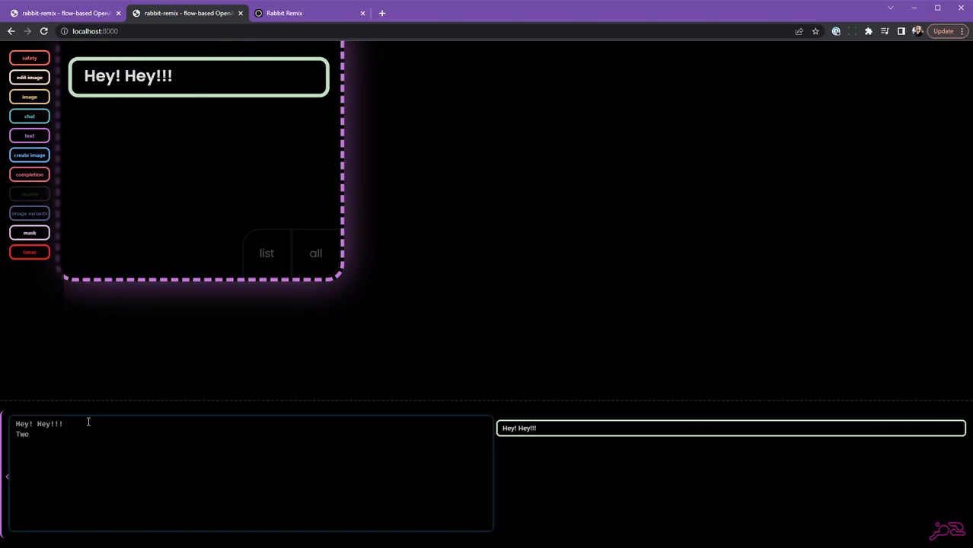
type("Three")
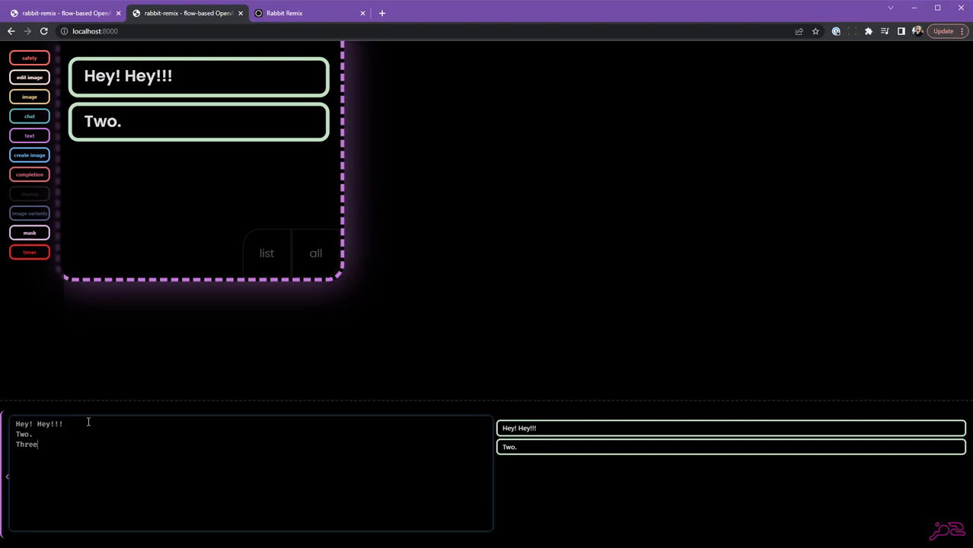
type(".")
key("Return")
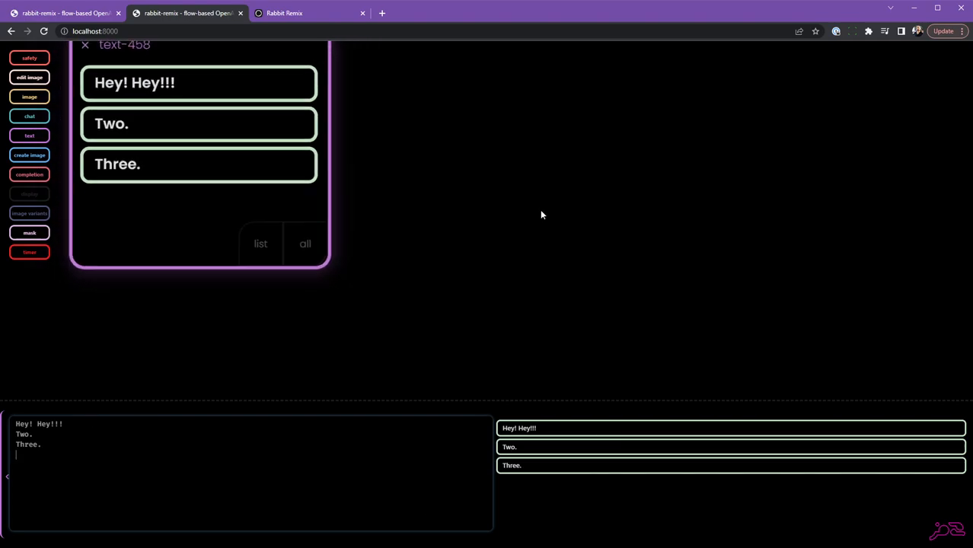
- Replace the node's text with the four frog sentences, from "Frogs in a pot, Vietnam 1986" to "sinister frog magic begins to draw near!"
mouse_move(151, 85)
left_mouse_down()
mouse_move(177, 91)
mouse_move(149, 85)
left_mouse_up()
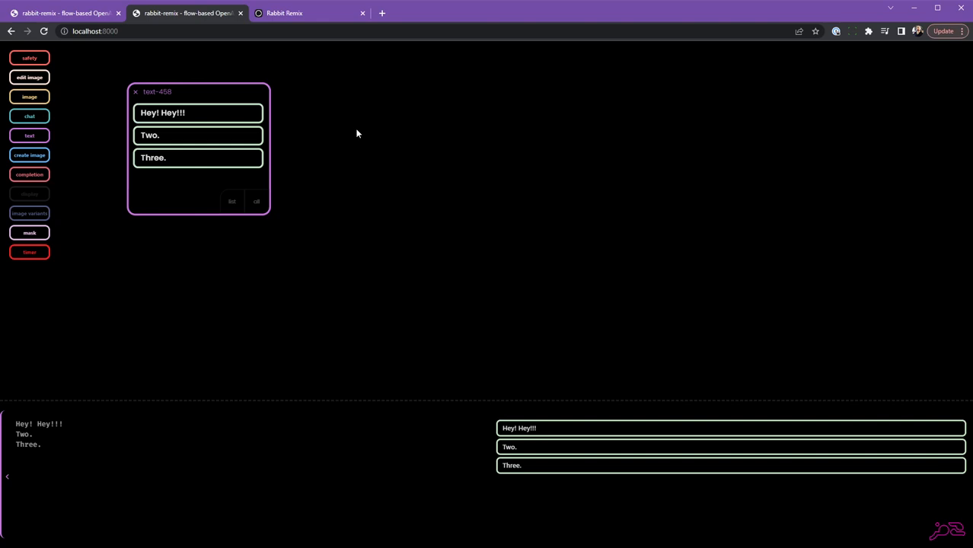
mouse_move(202, 87)
left_mouse_down()
mouse_move(222, 90)
mouse_move(205, 92)
left_mouse_up()
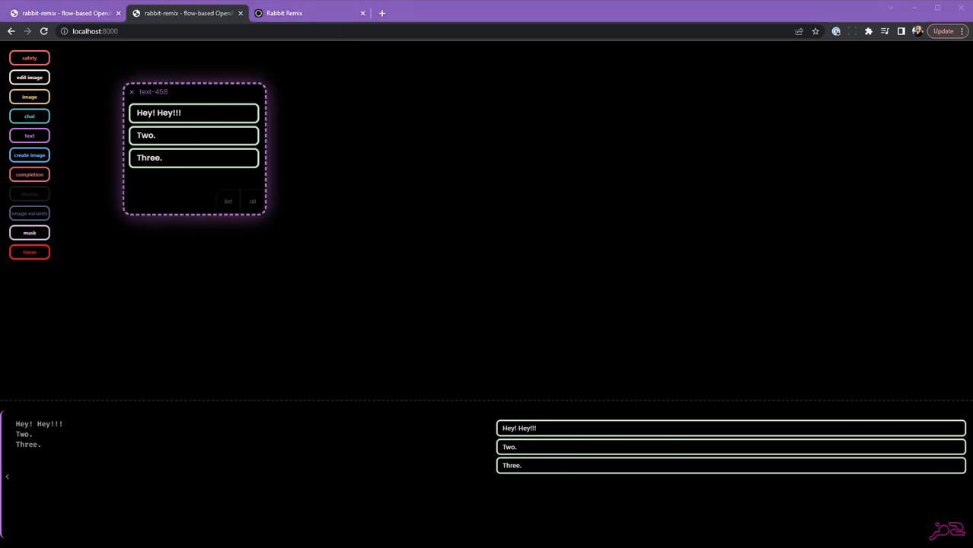
left_click(160, 177)
left_click_drag(179, 157, 115, 111)
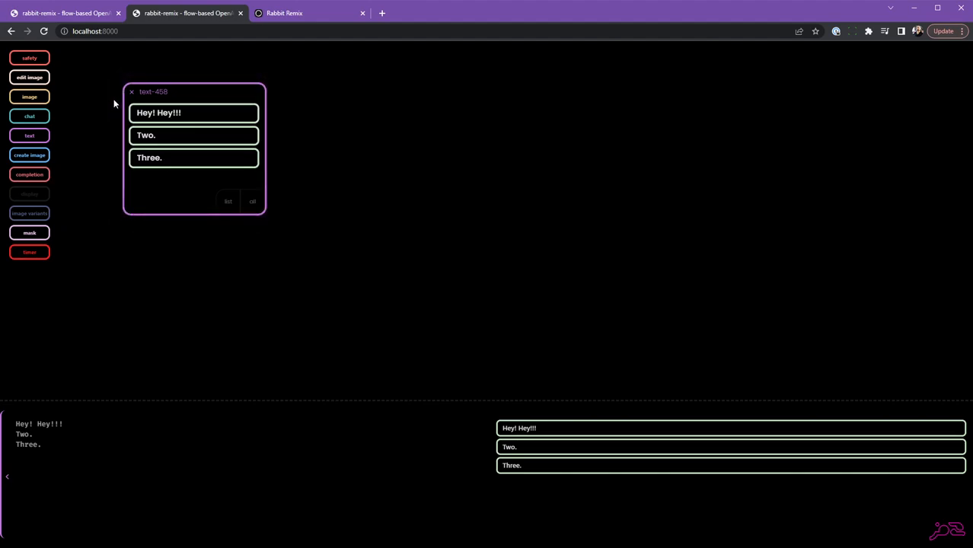
left_click(193, 177)
left_click_drag(179, 142, 138, 108)
type("Frogs in a pot, Vietnam 1986 - the night is cool and the scene glows dimly via ambient lighting from the kitchen appliances. The frogs seem oblivious to their fate - even evil - as they eye the chef suspiciously. In a lush pond the forest, many other frog friends surround them - fireflies are in the air. The woods is aflame with evil - sinister frog magic begins to draw near!")
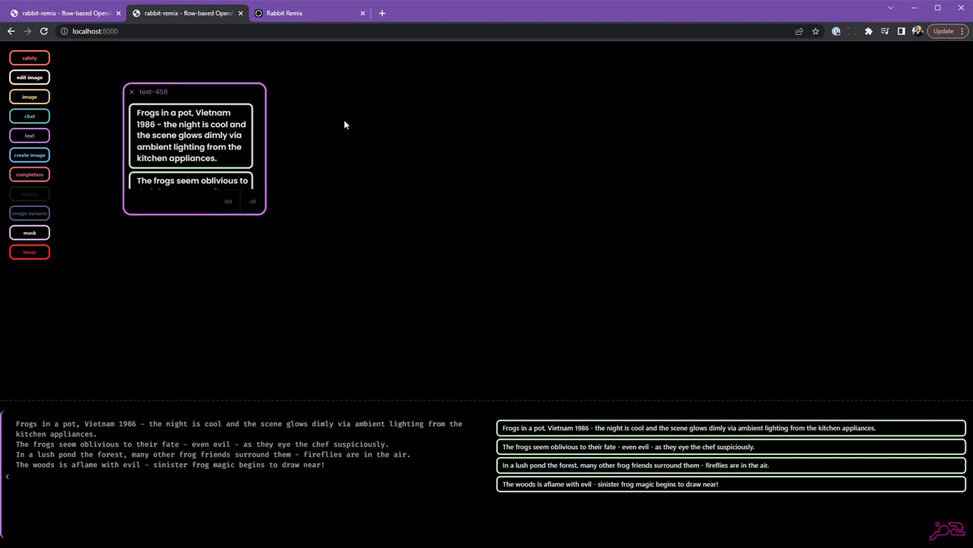
- Enlarge and reposition the frog text node so all four sentences fit inside it
left_click_drag(263, 214, 342, 312)
left_click_drag(185, 85, 171, 82)
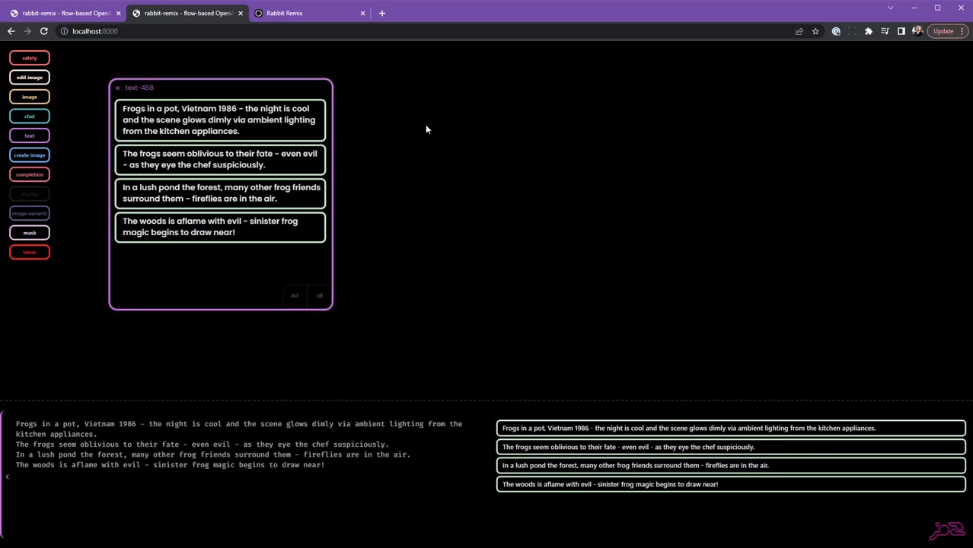
mouse_move(258, 447)
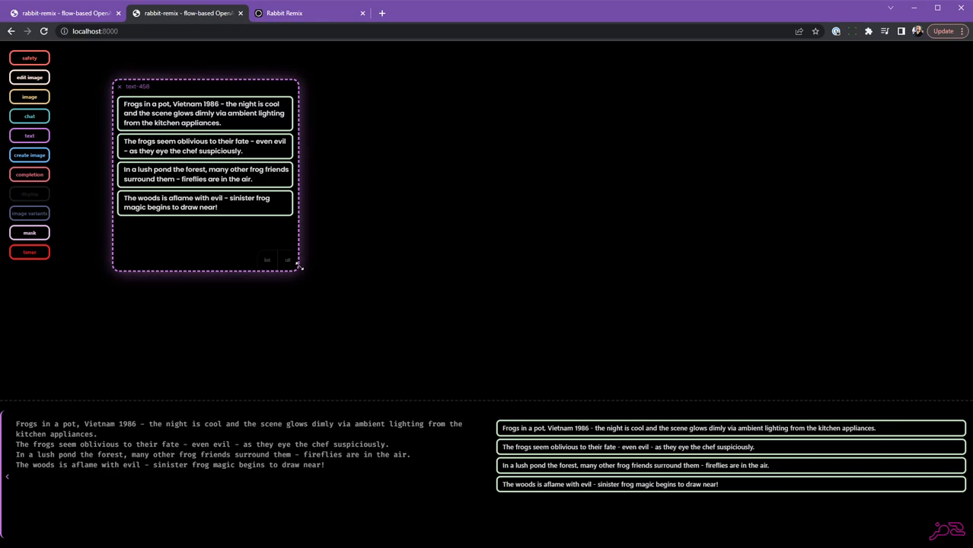
- Try feeding all four frog sentences into one new connected text node, and remove that node
left_click_drag(287, 260, 446, 213)
left_click_drag(523, 320, 611, 358)
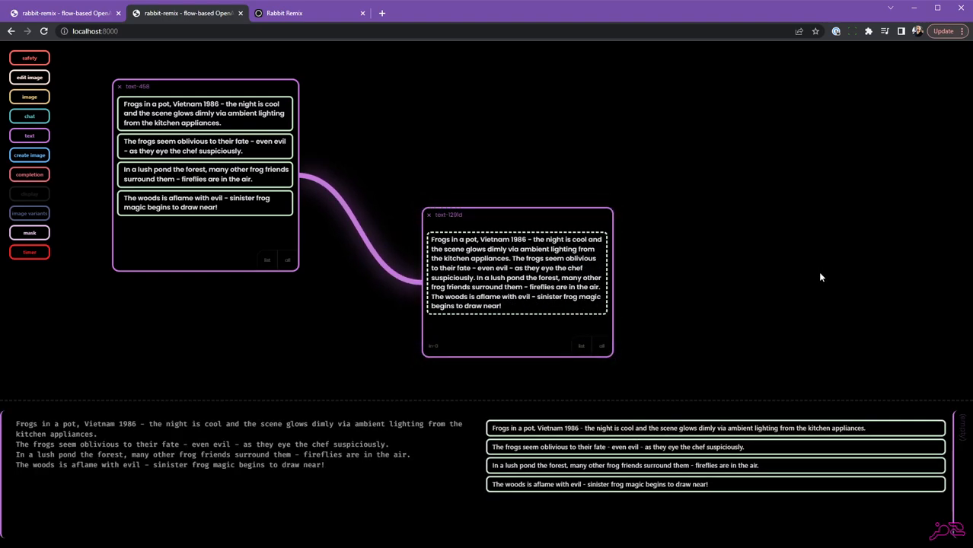
left_click_drag(473, 209, 441, 213)
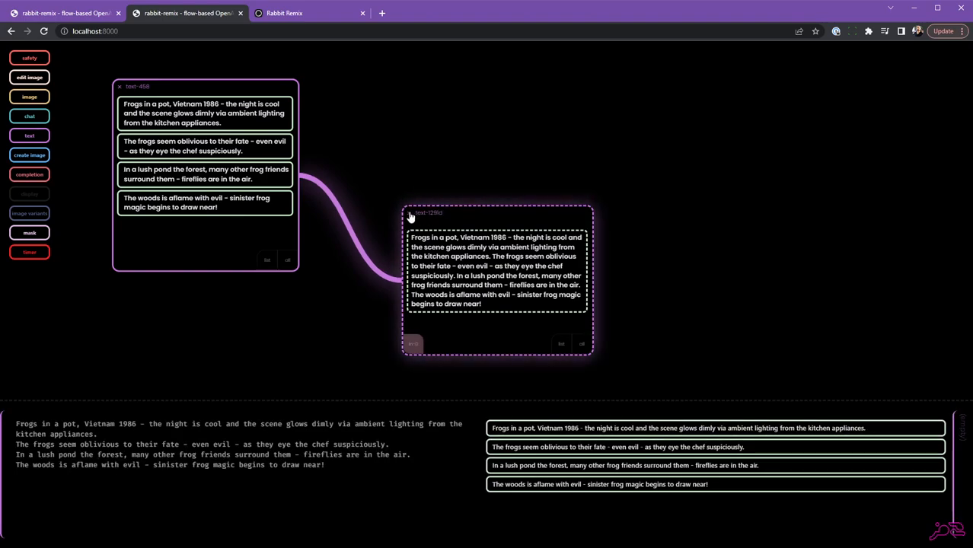
left_click_drag(452, 215, 422, 213)
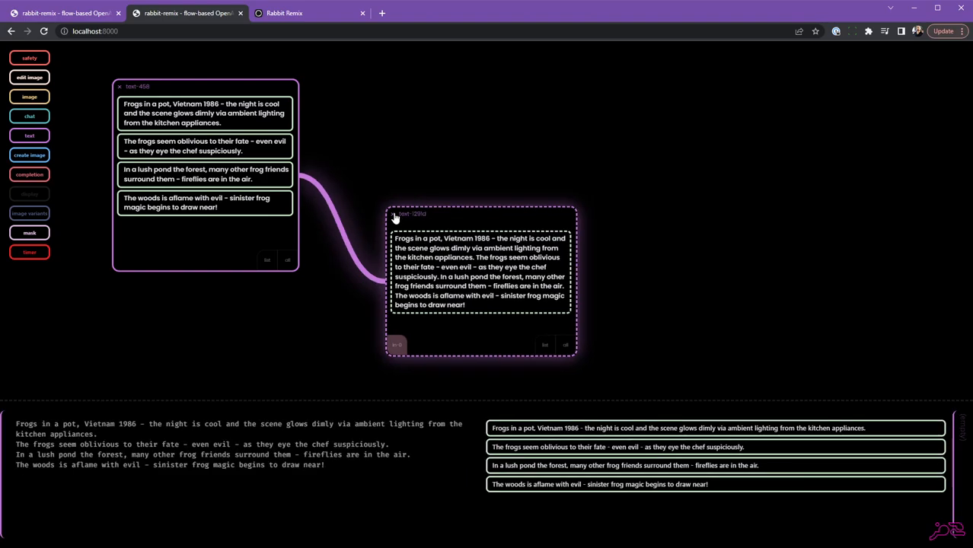
left_click(394, 215)
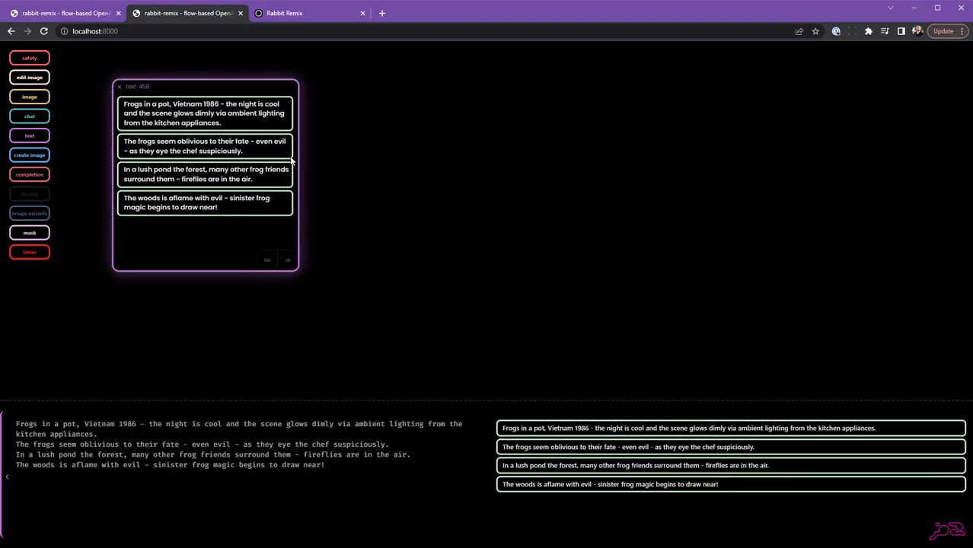
- Send the "Frogs in a pot" and "In a lush pond" sentences to separate connected text nodes, arranging and resizing both
left_click_drag(191, 114, 430, 122)
left_click_drag(241, 169, 488, 293)
left_click_drag(436, 112, 394, 96)
left_click_drag(495, 211, 570, 180)
left_click_drag(522, 293, 465, 242)
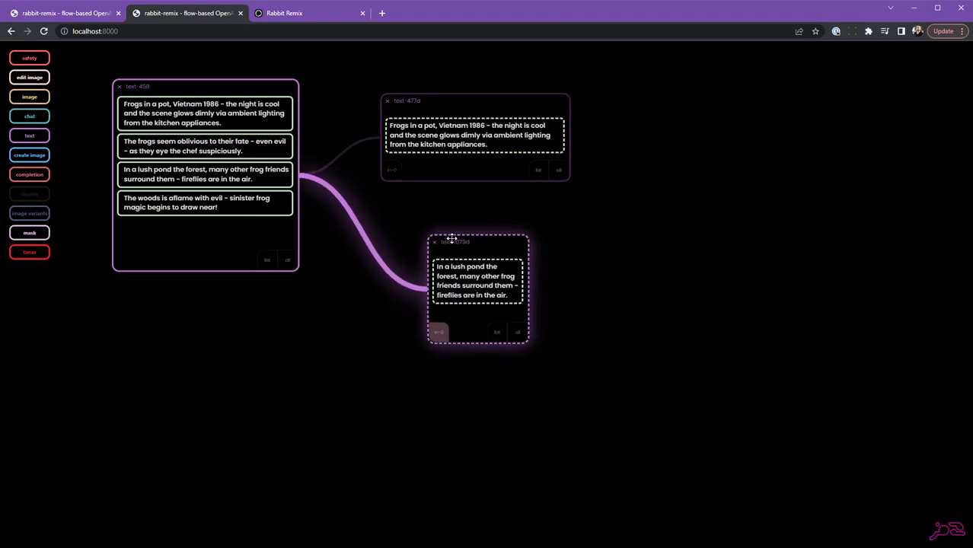
left_click_drag(524, 338, 568, 321)
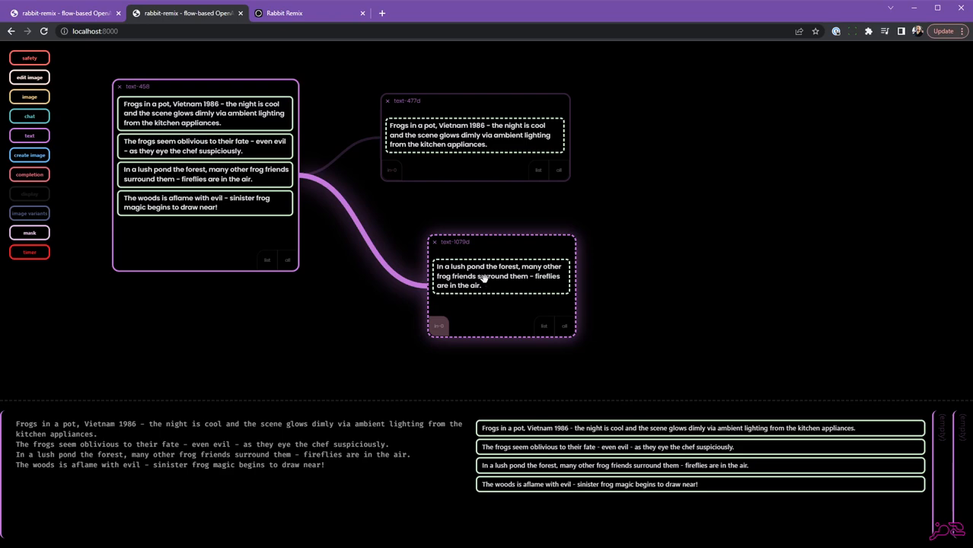
- Trace which source sentence feeds each new node and move the "Frogs in a pot" node slightly farther from the source
left_click(510, 276)
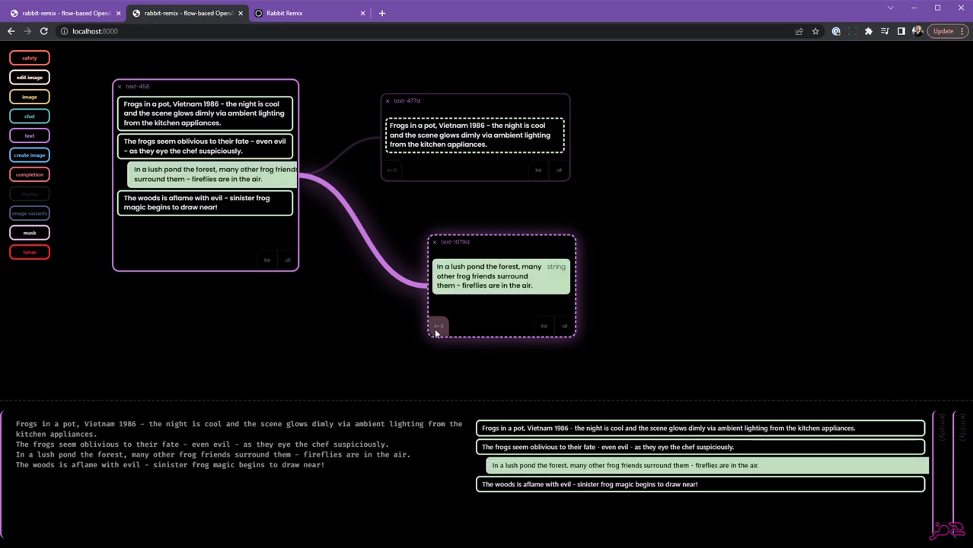
left_click(477, 125)
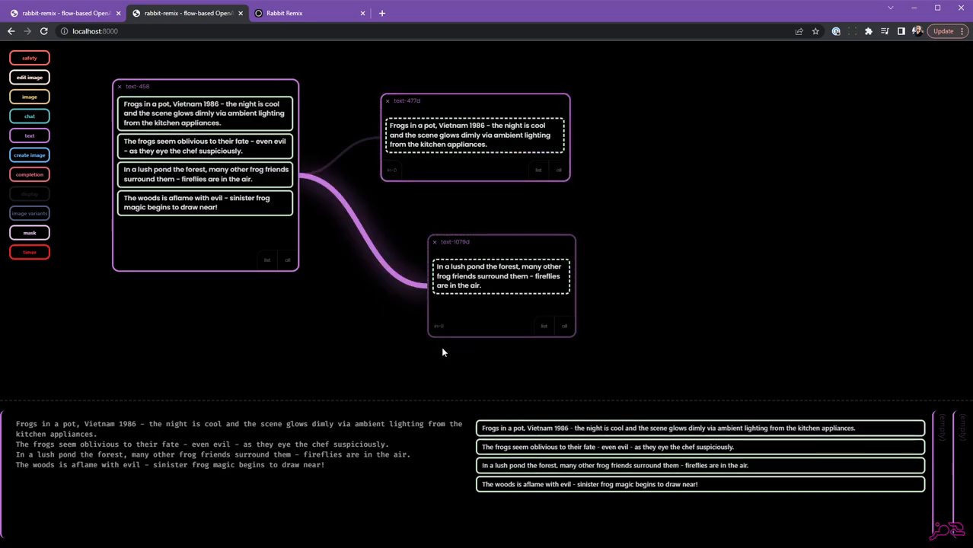
left_click_drag(440, 100, 471, 93)
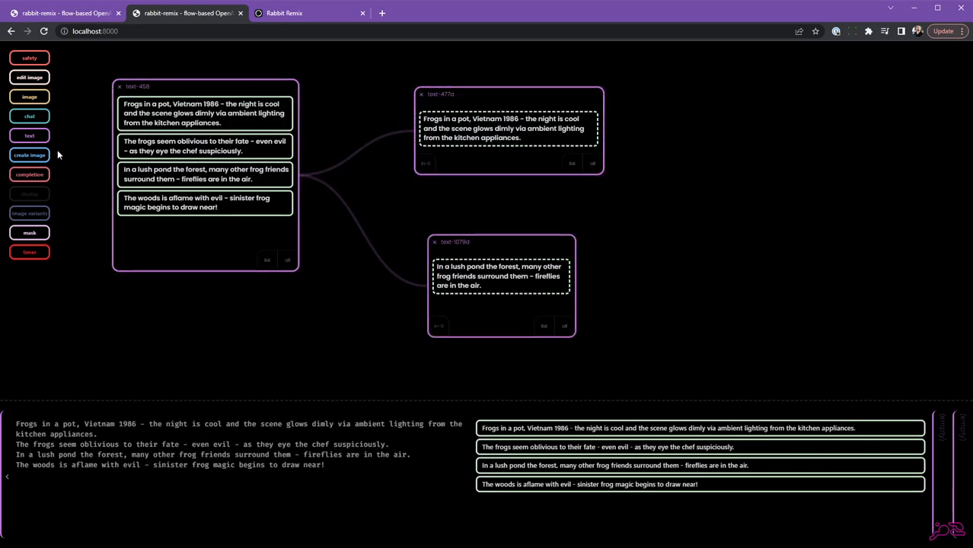
- Add an independent text node reading "On a dark and stormy night." and resize it wider and shorter
left_click_drag(650, 200, 652, 201)
left_click(677, 223)
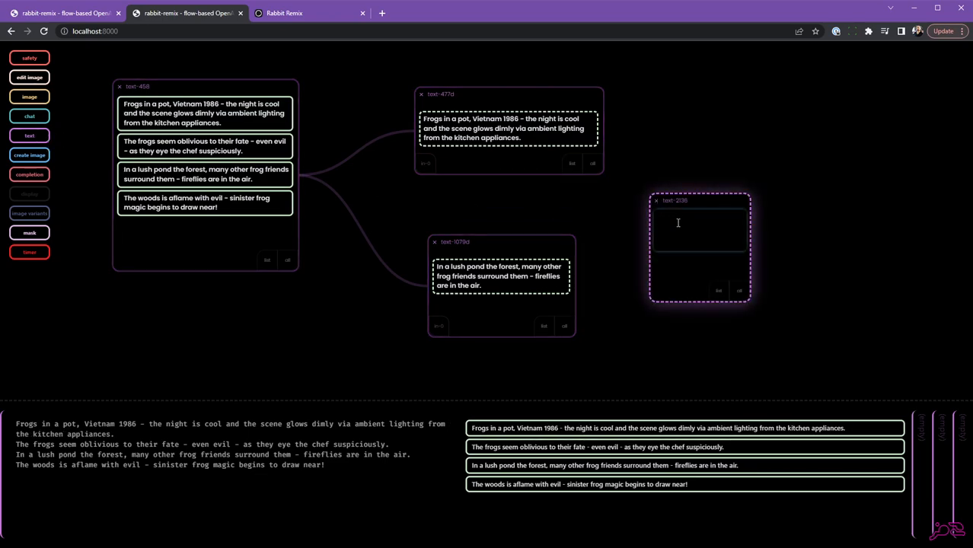
type("On a dark")
left_click(702, 165)
left_click_drag(749, 309, 781, 282)
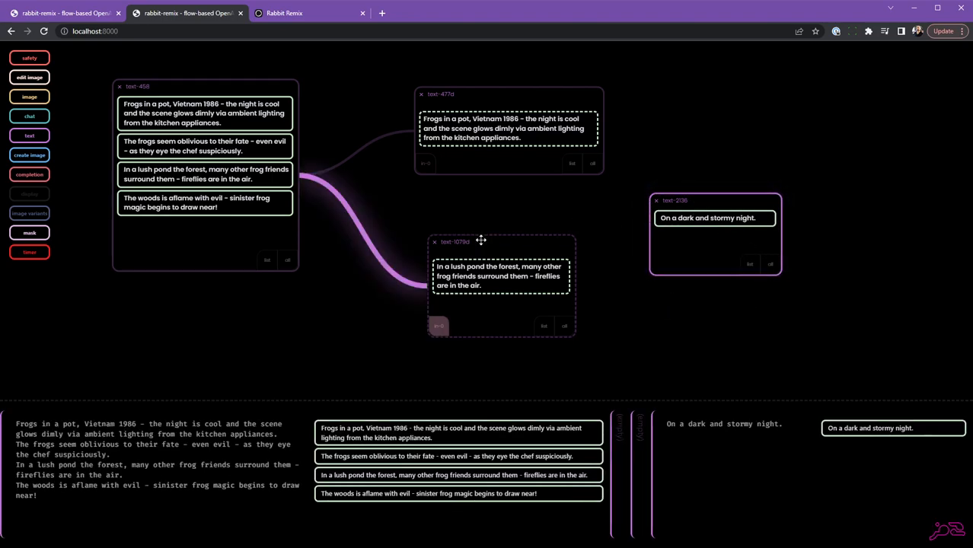
- Lower the "In a lush pond" node and place the "On a dark and stormy night." node between the two connected nodes
left_click_drag(480, 240, 499, 264)
left_click_drag(724, 192, 497, 186)
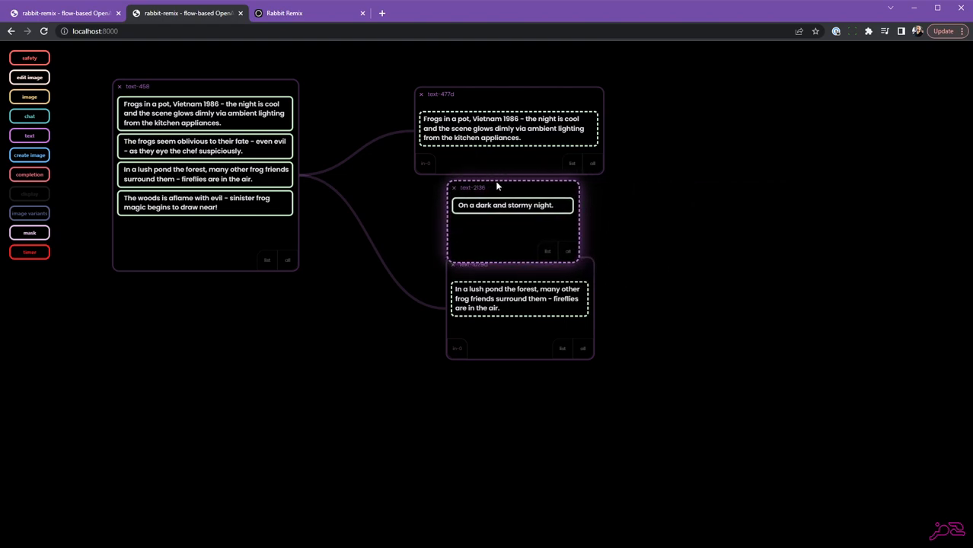
left_click_drag(474, 265, 461, 278)
- Feed the "Frogs in a pot", "On a dark and stormy night." and "In a lush pond" sentences into one new text node and enlarge it
left_click_drag(545, 127, 696, 155)
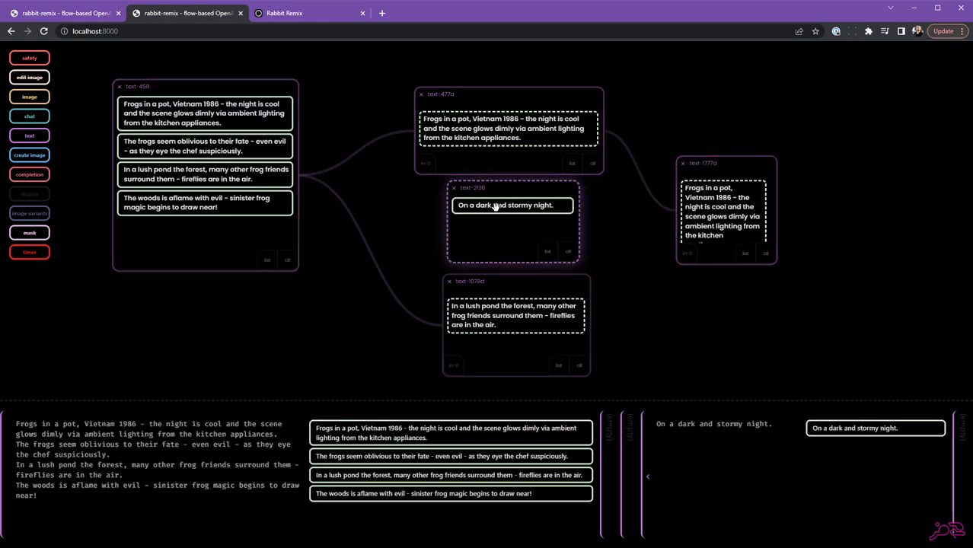
left_click_drag(495, 206, 719, 202)
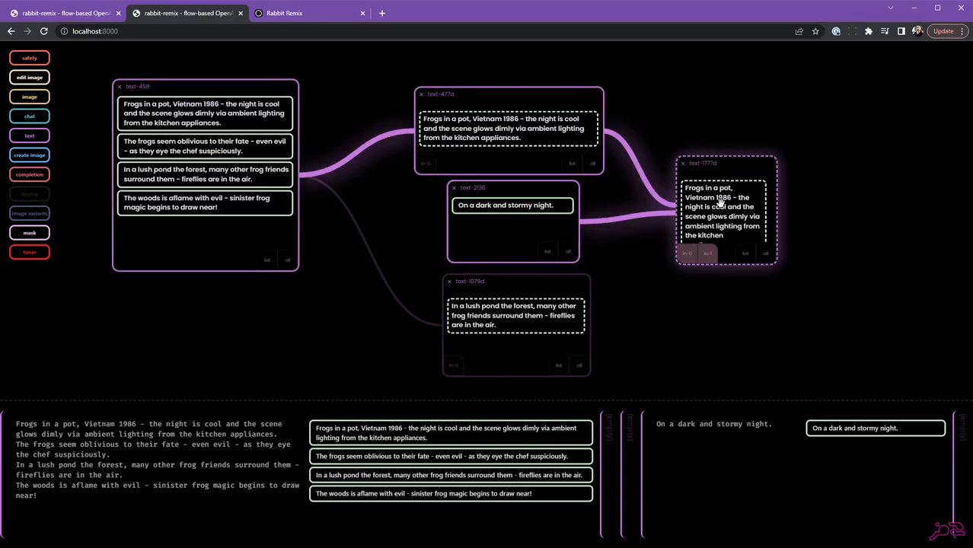
left_click_drag(517, 316, 733, 215)
left_click_drag(776, 263, 847, 315)
left_click(699, 162)
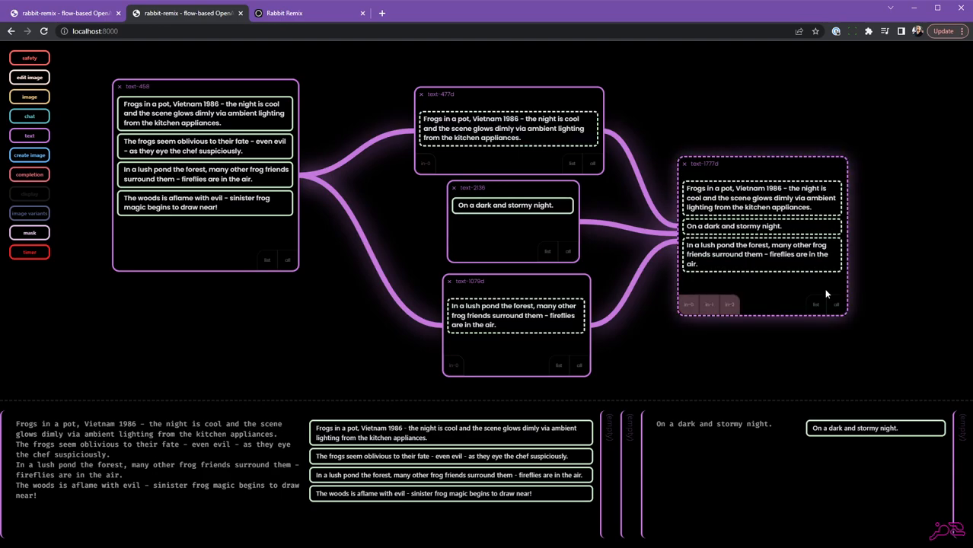
left_click_drag(847, 315, 860, 333)
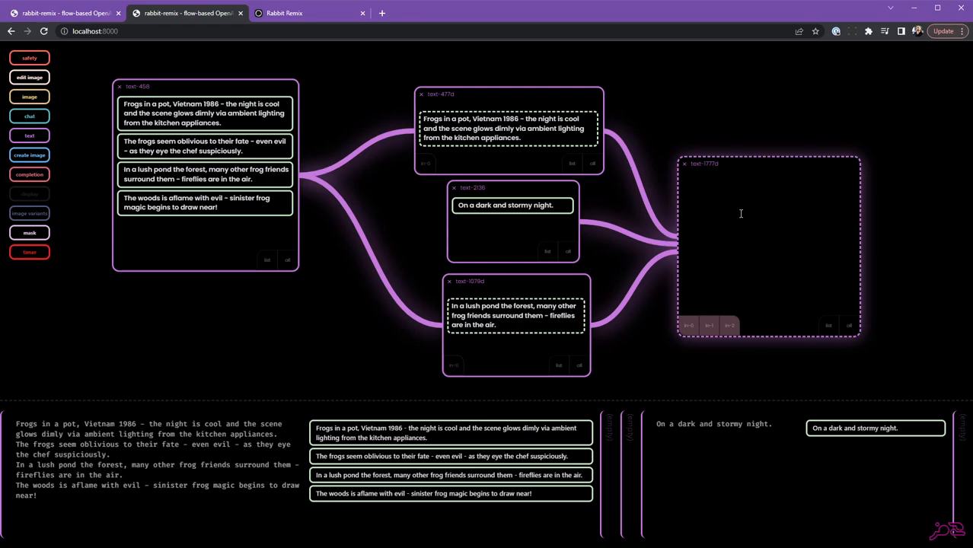
- Add the custom line "New thing!" to the text node that combines the three inputs
left_click(740, 214)
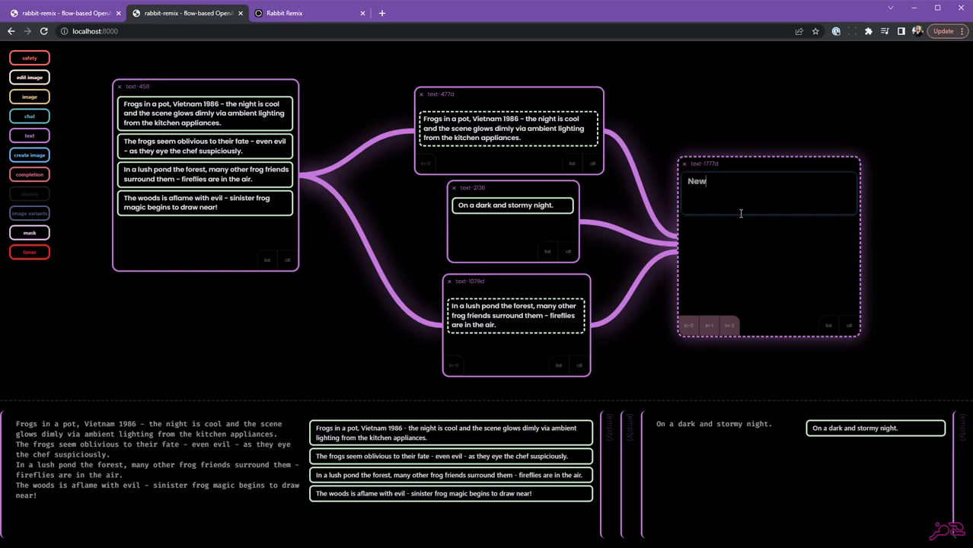
type("New thing!")
key("Return")
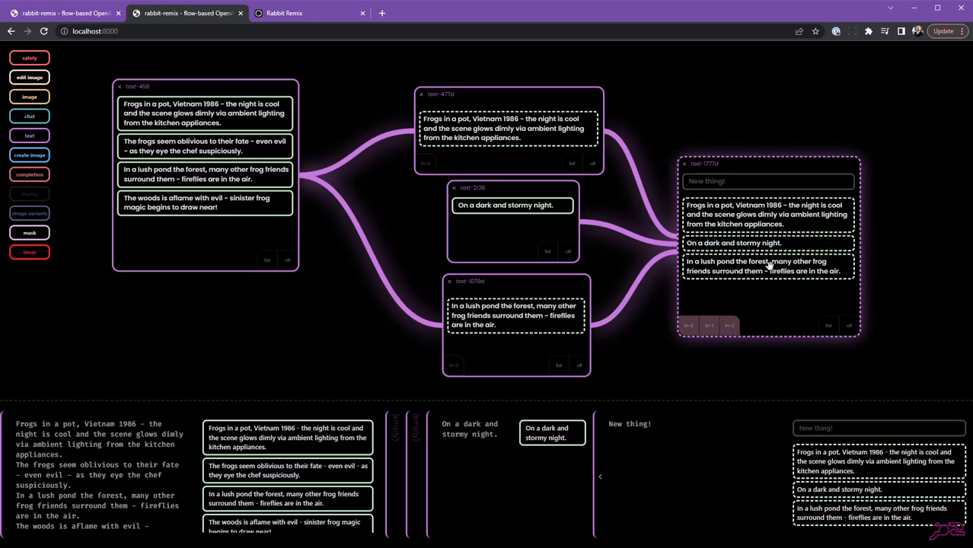
- Add "New thing!" to the combining node's lines and feed all its lines as one text into a new, enlarged text node
left_click_drag(696, 182, 732, 222)
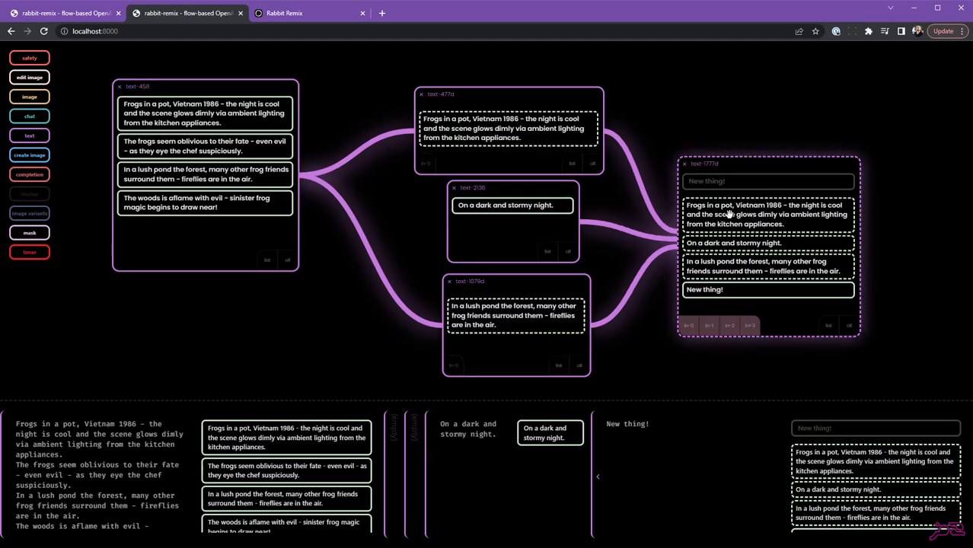
left_click_drag(706, 291, 720, 268)
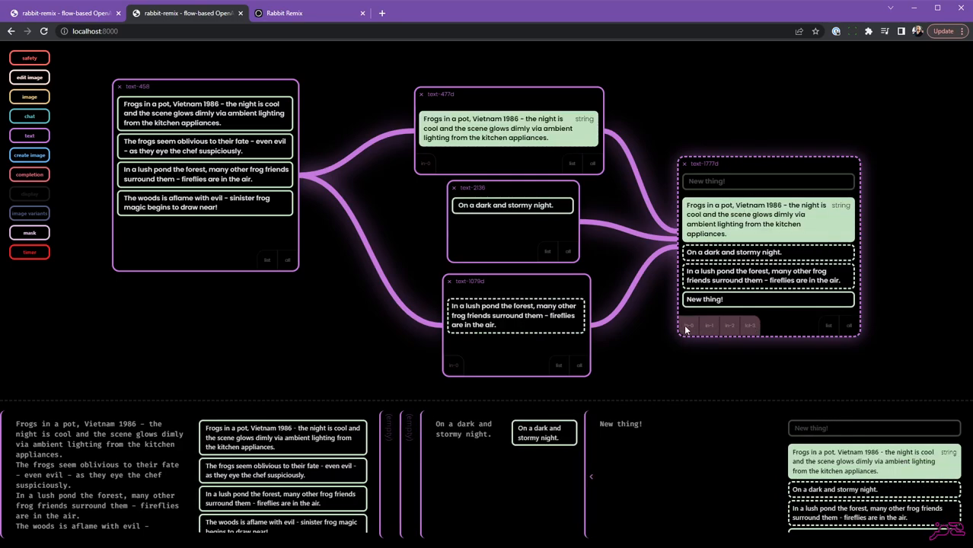
scroll(745, 144, "down", 4)
left_click_drag(752, 131, 562, 142)
left_click(563, 145)
left_click_drag(670, 265, 740, 173)
left_click_drag(800, 242, 881, 268)
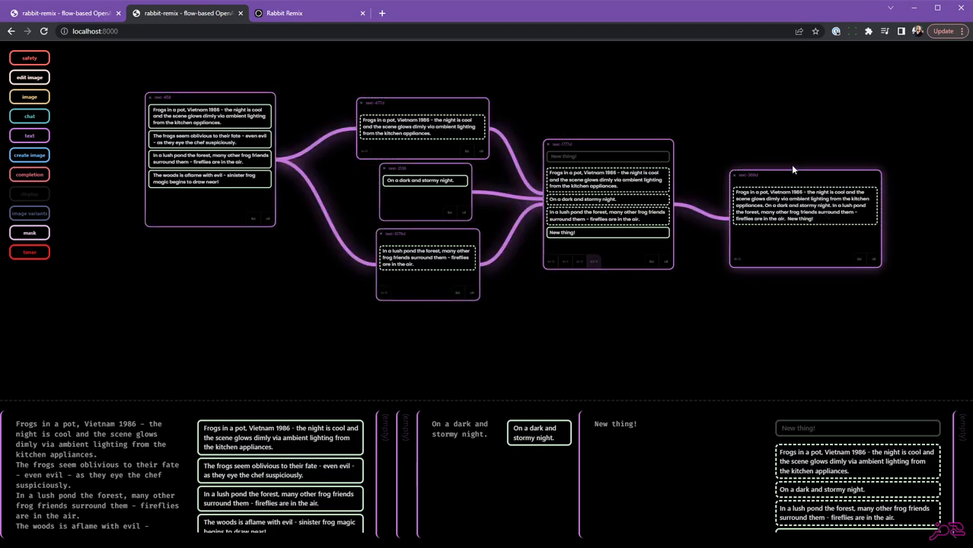
- Move the "Frogs in a pot" line below the "In a lush pond" line in the combining node and shift that node slightly up and right
left_click_drag(565, 197, 579, 173)
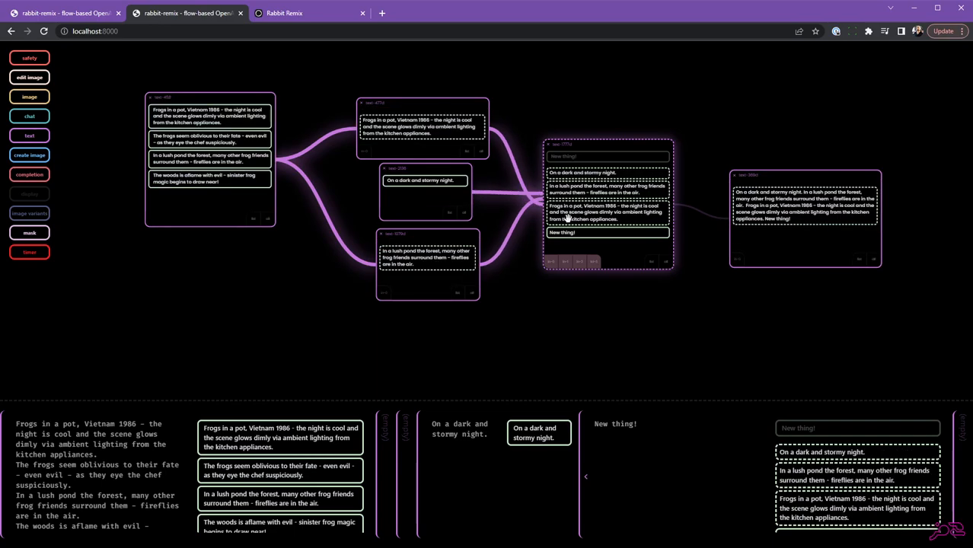
left_click_drag(561, 232, 599, 232)
left_click_drag(605, 143, 620, 135)
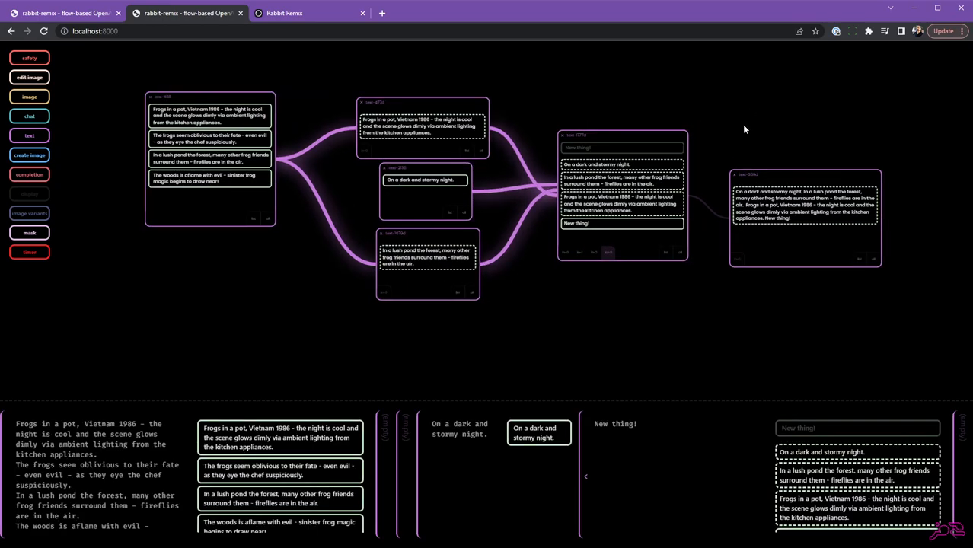
- Add an enlarged text node listing bacon, eggs, milk, bread, birds nest, eye of newt, cheddar, Hulk Hogan vitamins and yogurt, one per line
left_click_drag(742, 126, 651, 105)
scroll(720, 117, "down", 1)
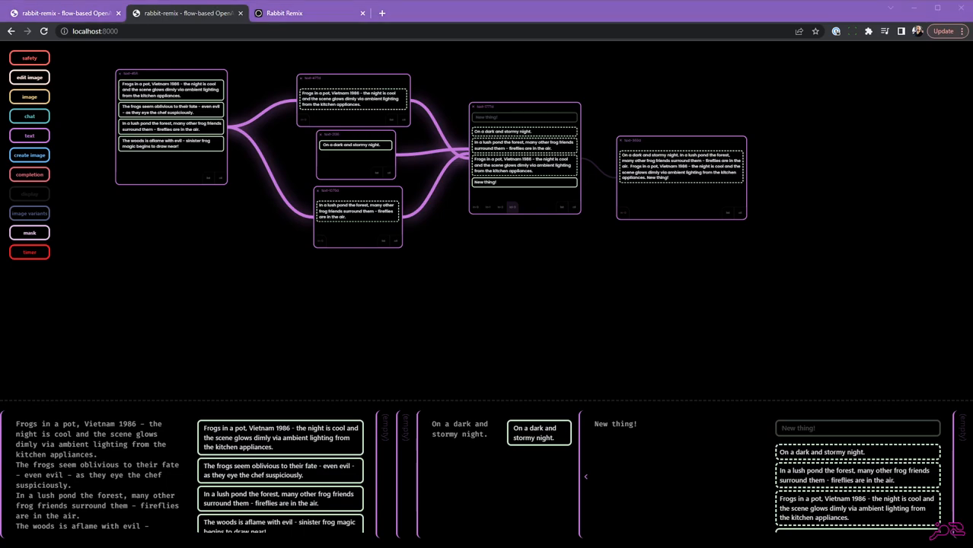
left_click(549, 287)
right_click(567, 267)
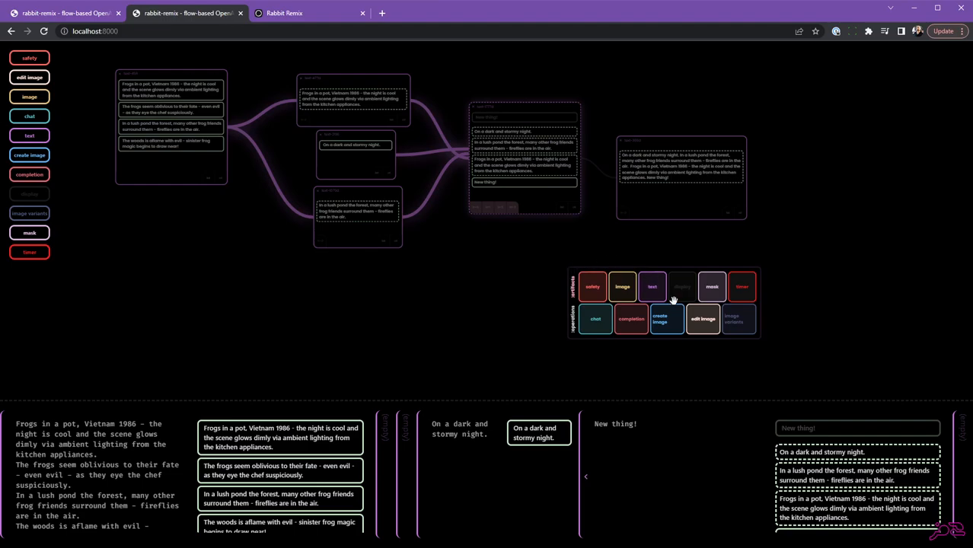
left_click_drag(467, 284, 459, 255)
type("bacon eggs milk bread birds nest eye of newt cheddar Hulk Hogan vitamins yogurt")
left_click_drag(511, 318, 453, 201)
scroll(555, 320, "up", 3)
scroll(555, 320, "up", 1)
left_click_drag(419, 260, 436, 319)
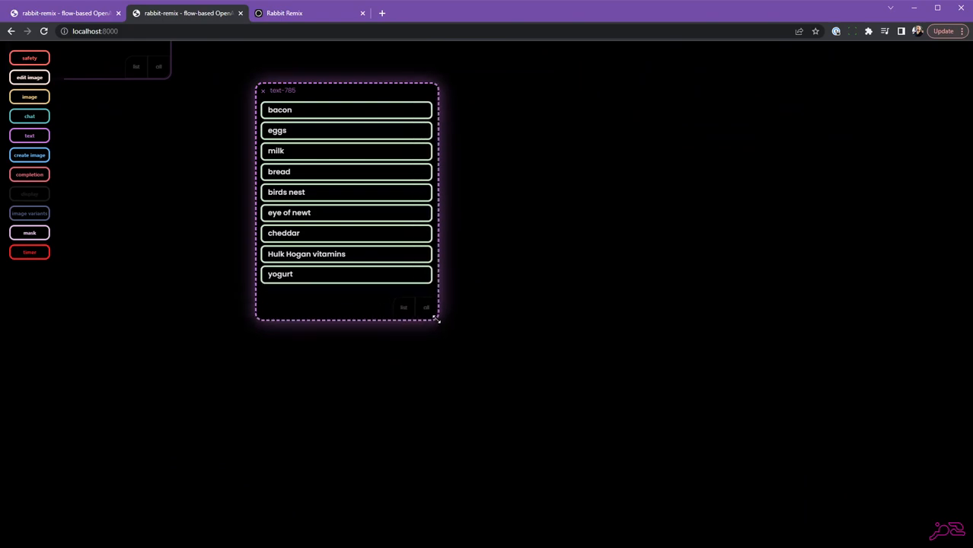
- Feed all items of the grocery node as one combined text into a new text node beside it
scroll(503, 238, "down", 5)
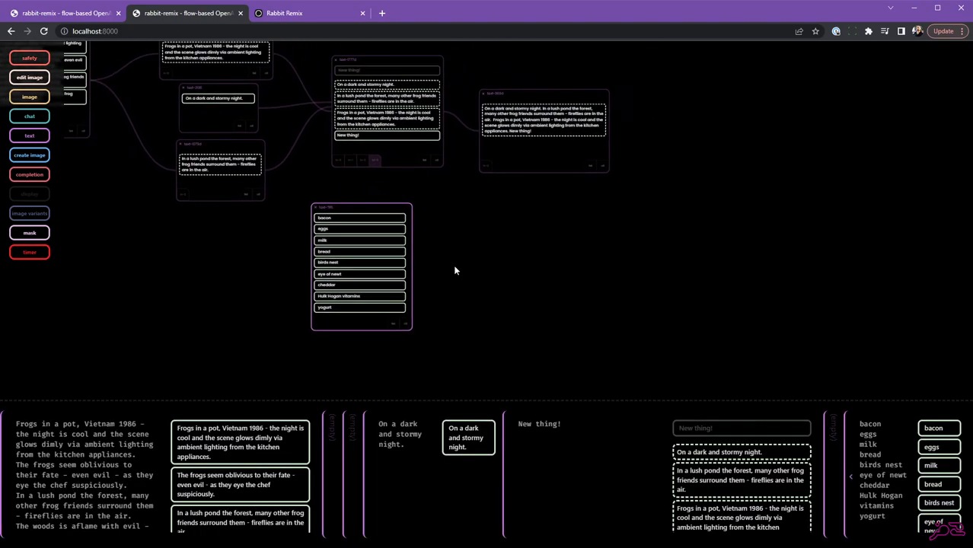
left_click(321, 220)
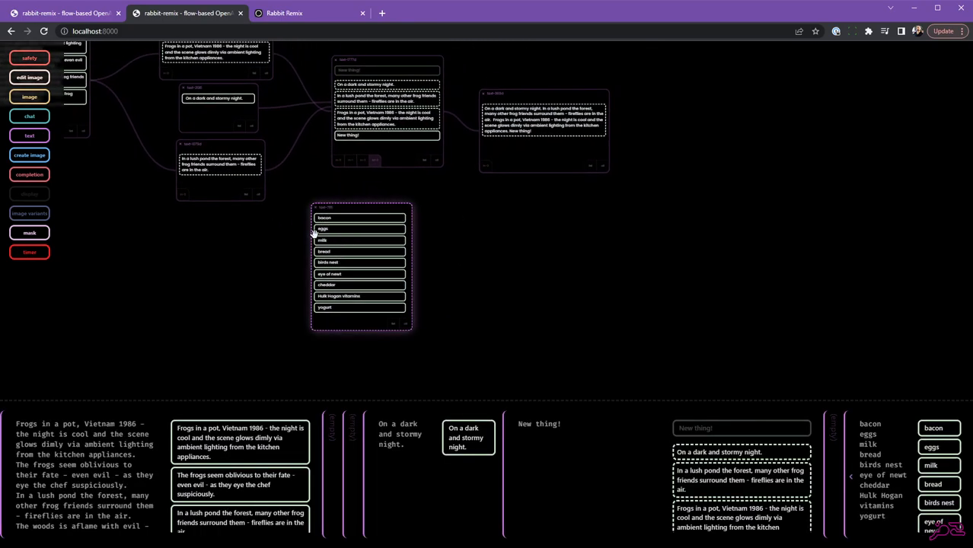
left_click(479, 252)
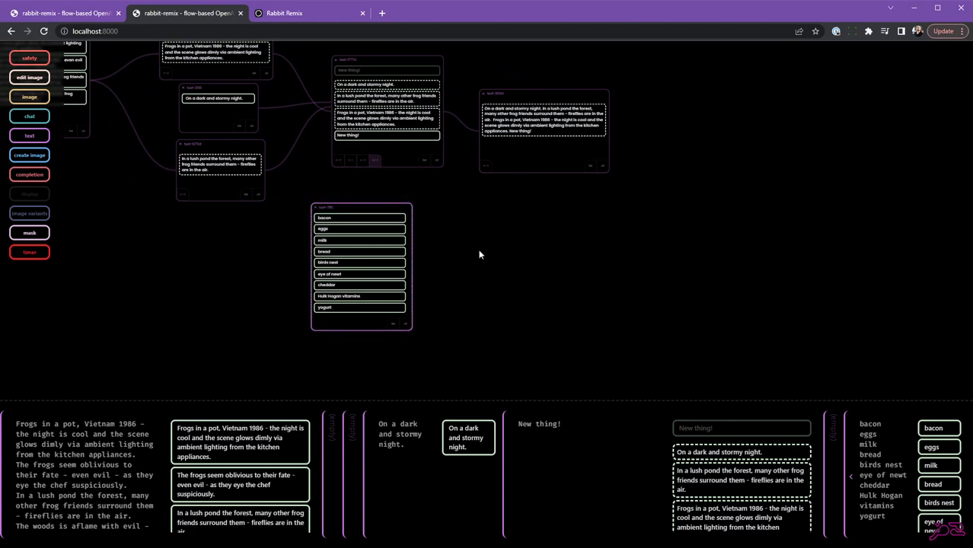
left_click_drag(402, 324, 476, 335)
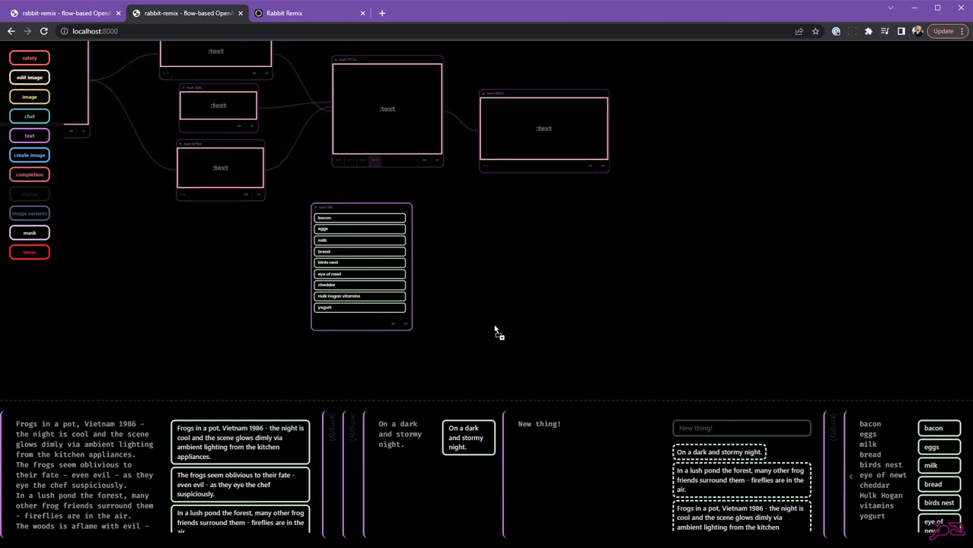
left_click_drag(481, 221, 481, 222)
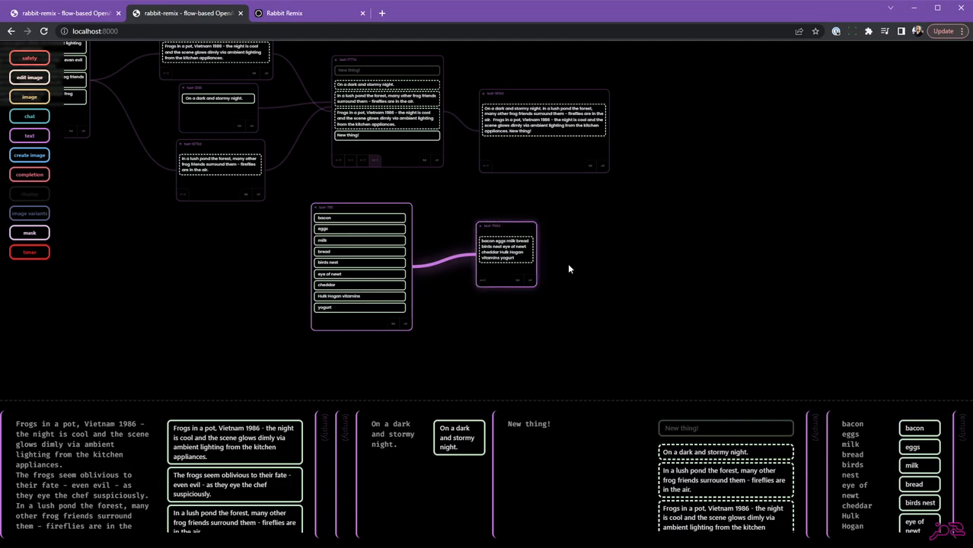
scroll(567, 264, "up", 5)
left_click_drag(547, 139, 594, 253)
- Delete the text node that holds the combined grocery text
scroll(594, 253, "down", 5)
left_click(496, 187)
key("BackSpace")
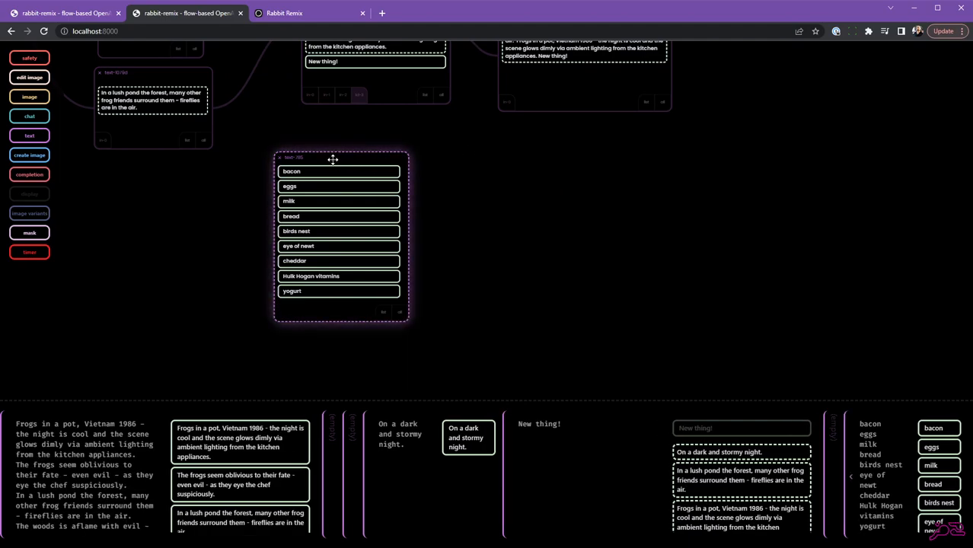
- Feed the grocery node's list output into a new text node, widen that node and align its upper edge with the grocery node
left_click_drag(333, 159, 331, 144)
left_click_drag(391, 298, 480, 152)
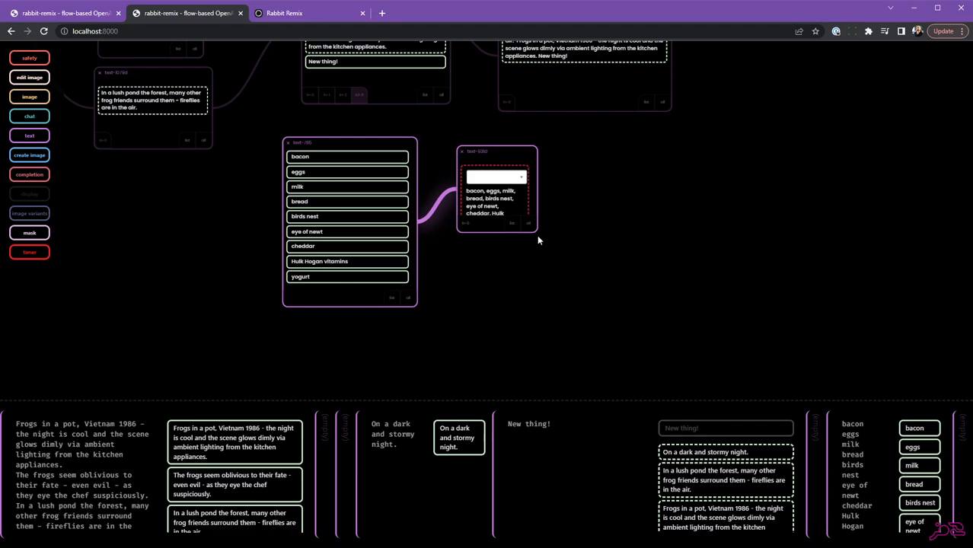
left_click_drag(536, 234, 601, 238)
left_click_drag(508, 150, 509, 141)
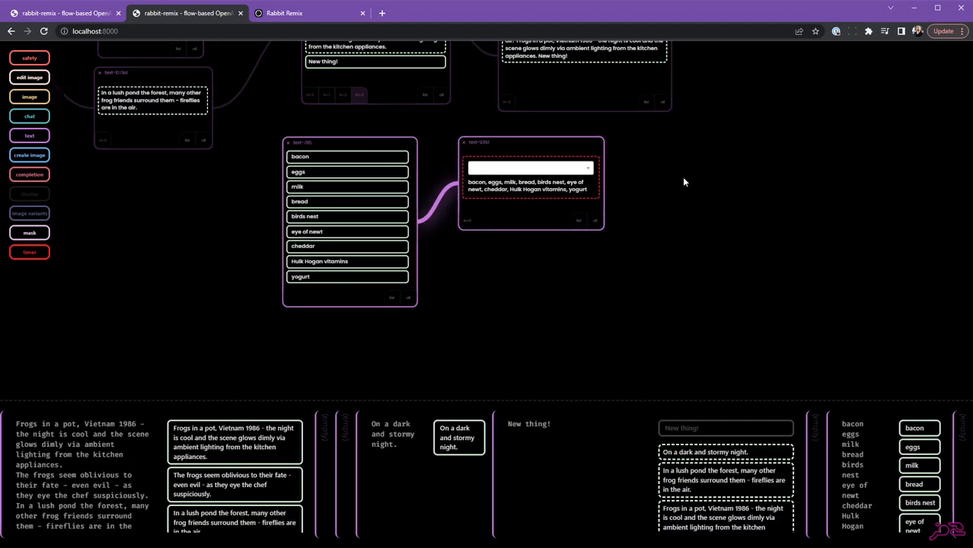
- Choose milk in the list selector of the new text node and make the node taller
scroll(652, 230, "up", 2)
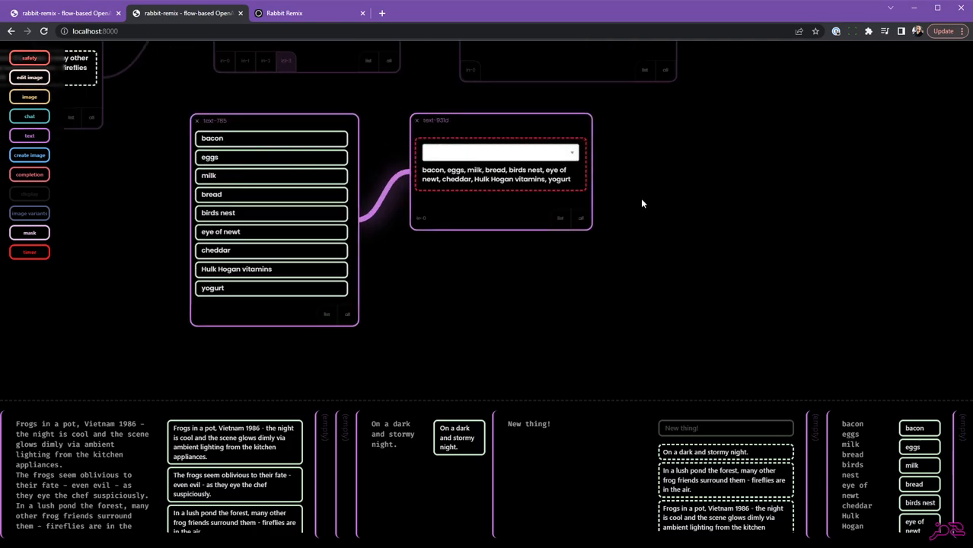
left_click_drag(642, 200, 586, 219)
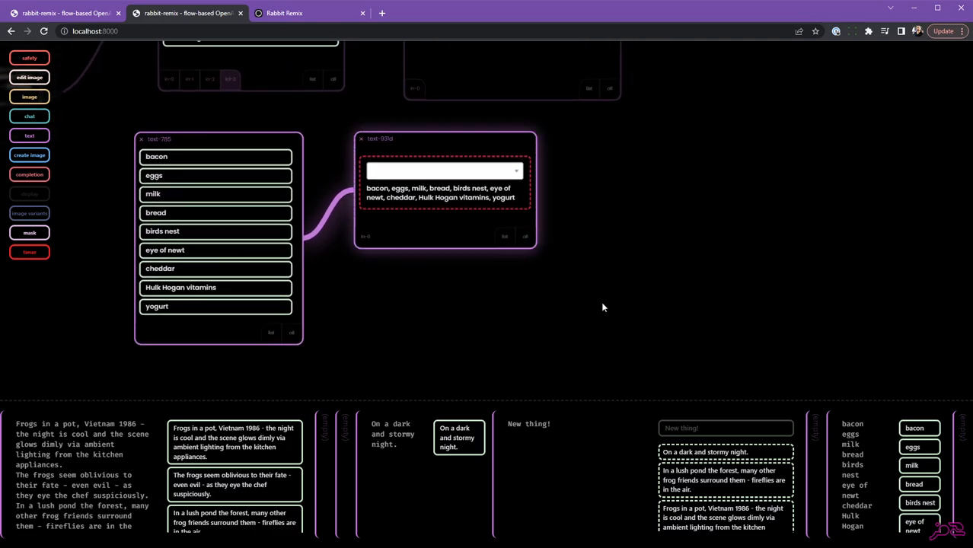
left_click(504, 173)
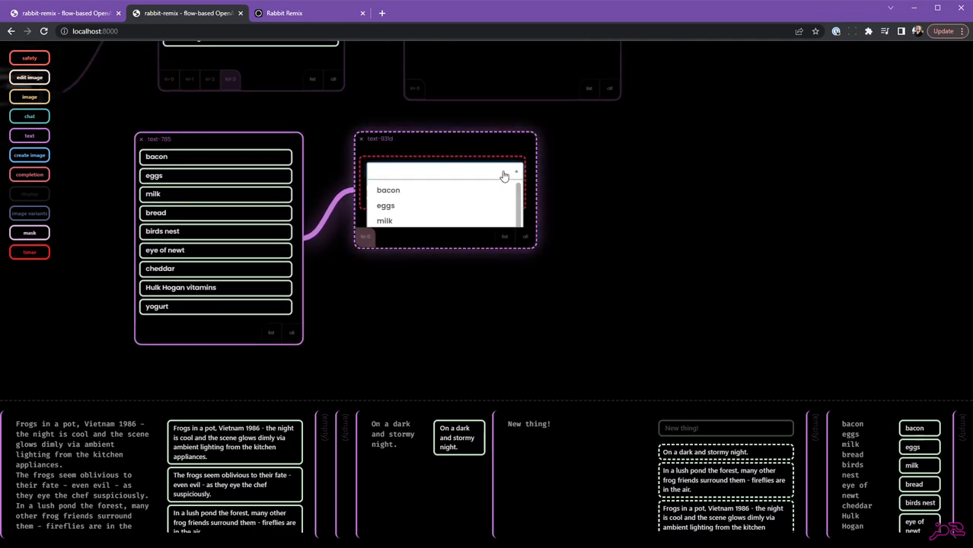
scroll(453, 192, "down", 1)
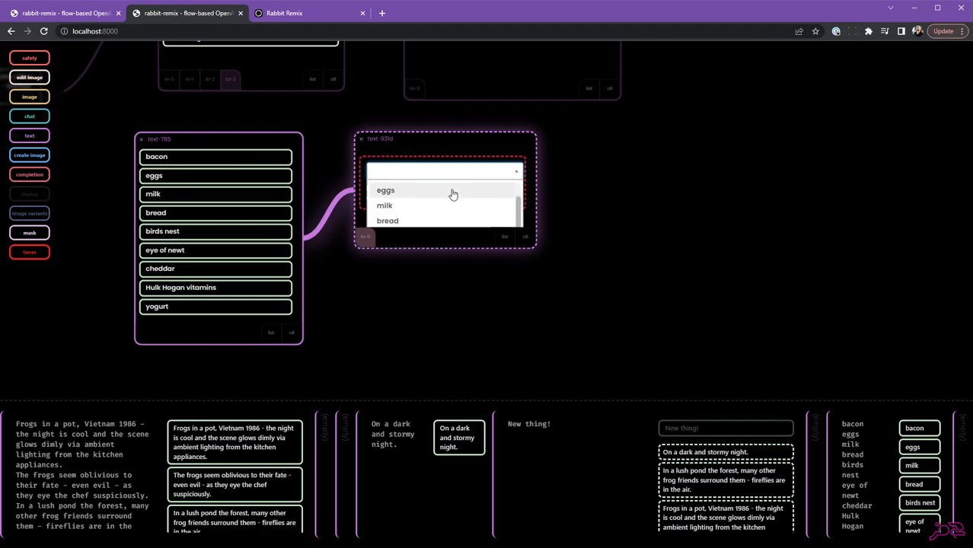
left_click(415, 207)
left_click_drag(535, 248, 536, 283)
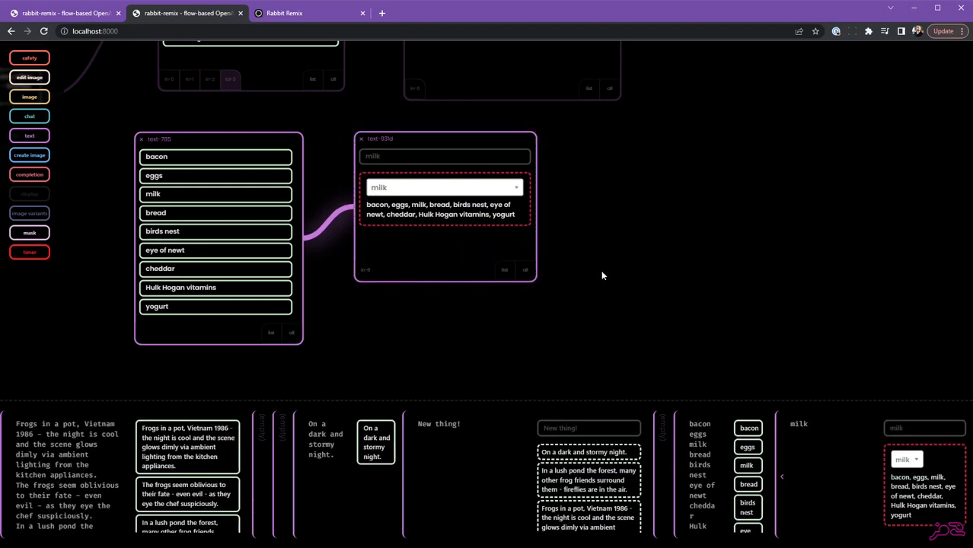
- Feed the selected grocery item from the selector node into a new text node placed beside it
scroll(601, 268, "down", 1)
left_click_drag(605, 239, 575, 268)
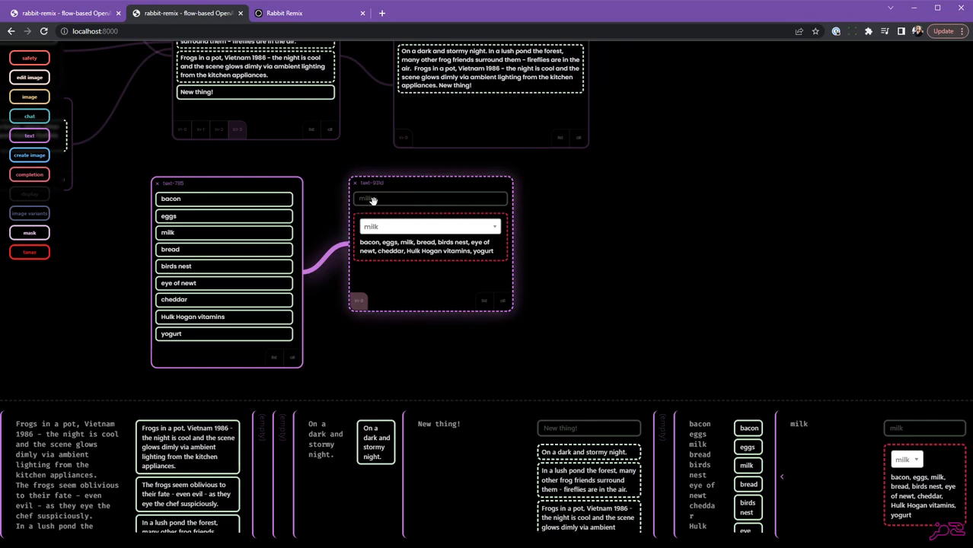
scroll(589, 249, "down", 1)
left_click_drag(600, 249, 526, 228)
scroll(554, 252, "down", 5)
scroll(506, 289, "up", 2)
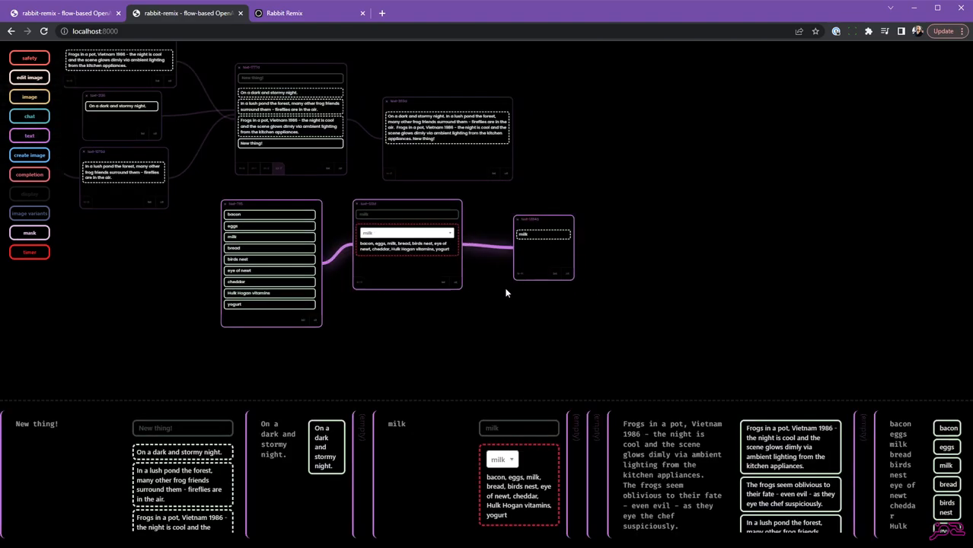
- Switch the grocery selector to bacon and after that to eggs
scroll(506, 292, "up", 3)
left_click_drag(499, 289, 637, 300)
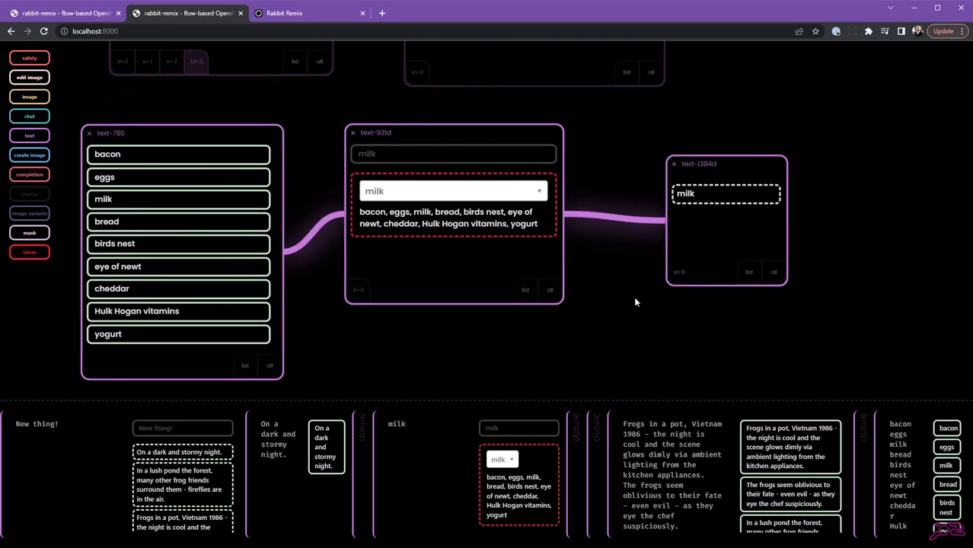
left_click(529, 199)
left_click(434, 214)
left_click(453, 192)
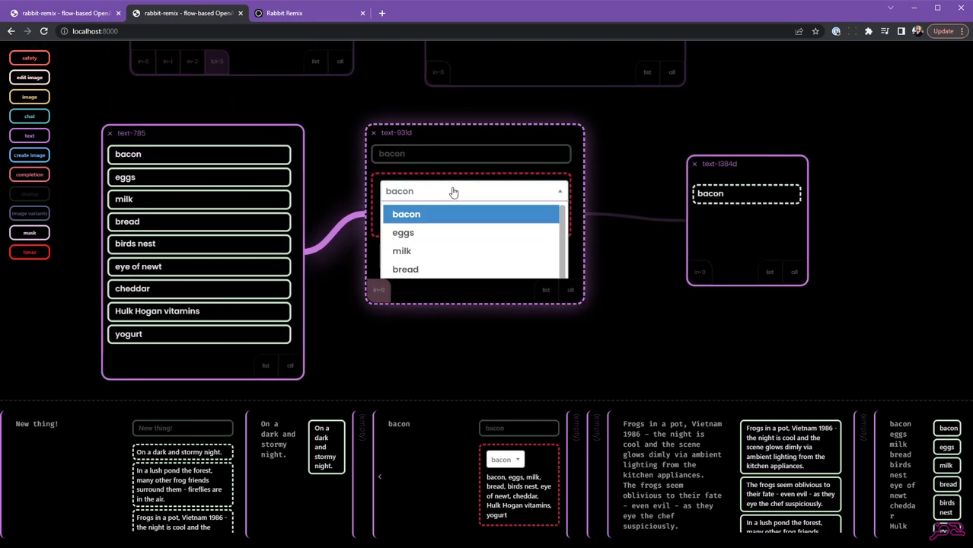
left_click(424, 232)
- Move the combined story node farther right and feed the node holding the selected grocery item into it as a second input
scroll(643, 306, "down", 5)
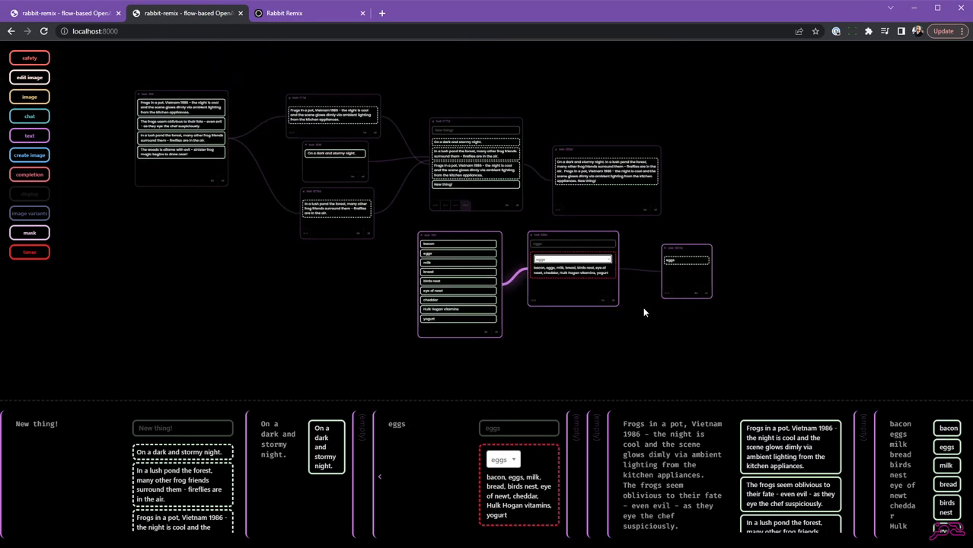
left_click_drag(604, 148, 786, 159)
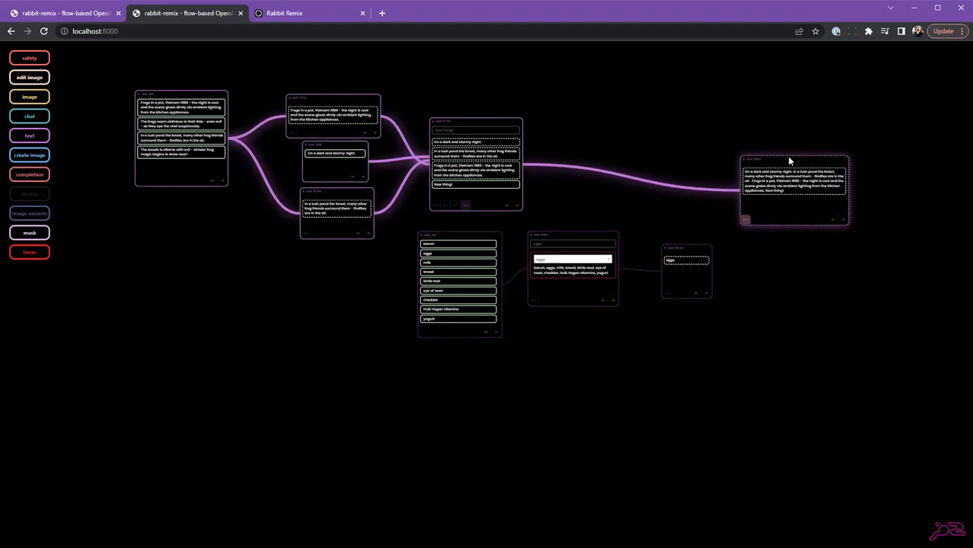
scroll(725, 260, "up", 5)
left_click_drag(611, 235, 754, 109)
left_click_drag(861, 162, 872, 163)
scroll(739, 218, "down", 2)
left_click_drag(739, 222, 698, 257)
left_click_drag(504, 237, 506, 201)
- Switch the grocery selector to milk and back to eggs, and move "New thing!" above the "Frogs in a pot" line in the combining node
left_click(396, 259)
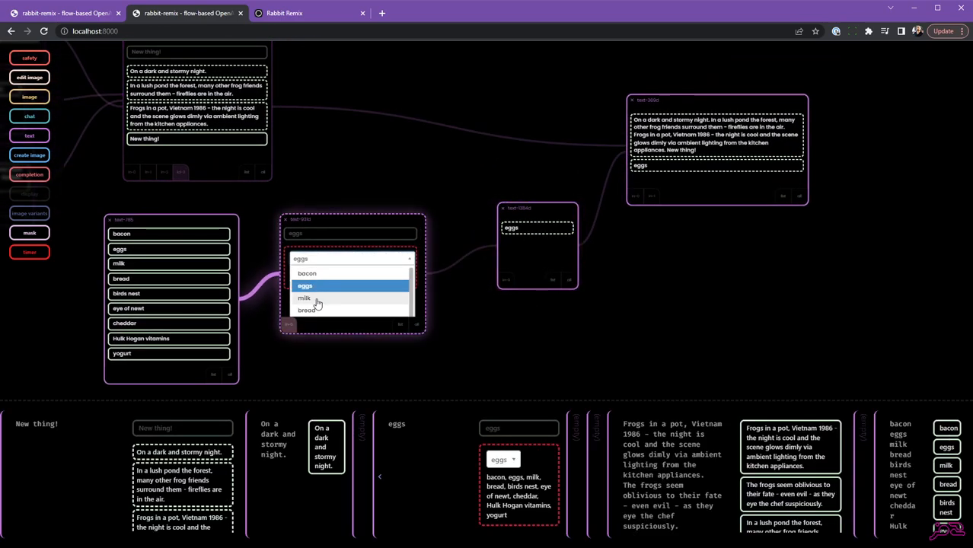
left_click(318, 298)
left_click(332, 266)
left_click(320, 285)
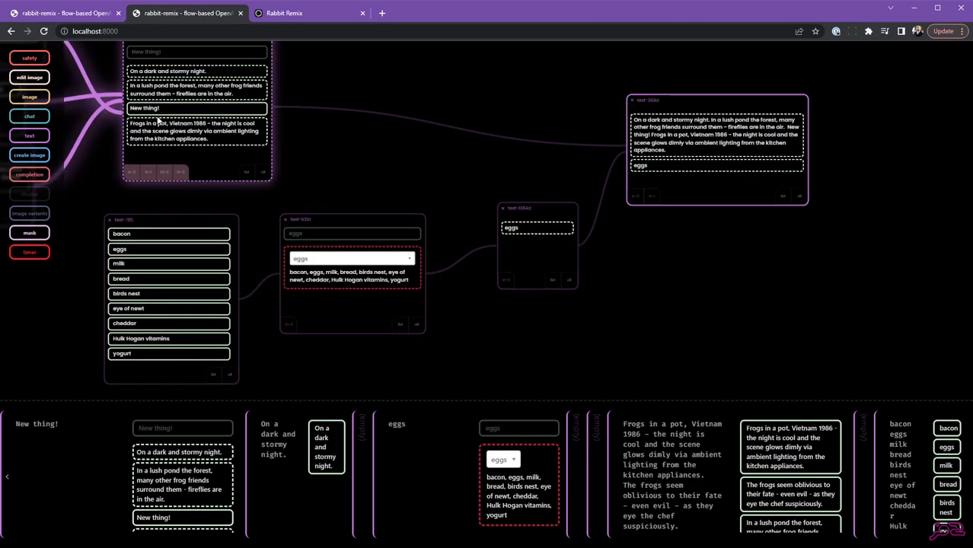
- Look over the whole flow, from the source sentences and grocery list to the final combined text node
scroll(405, 186, "down", 3)
scroll(404, 182, "down", 1)
left_click_drag(405, 182, 537, 207)
scroll(485, 202, "up", 3)
scroll(604, 214, "down", 2)
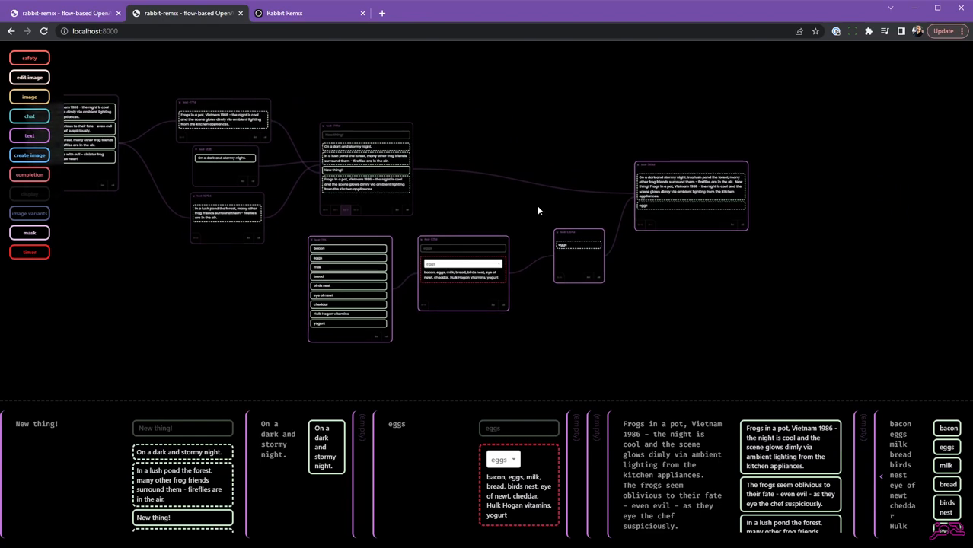
left_click_drag(538, 210, 632, 207)
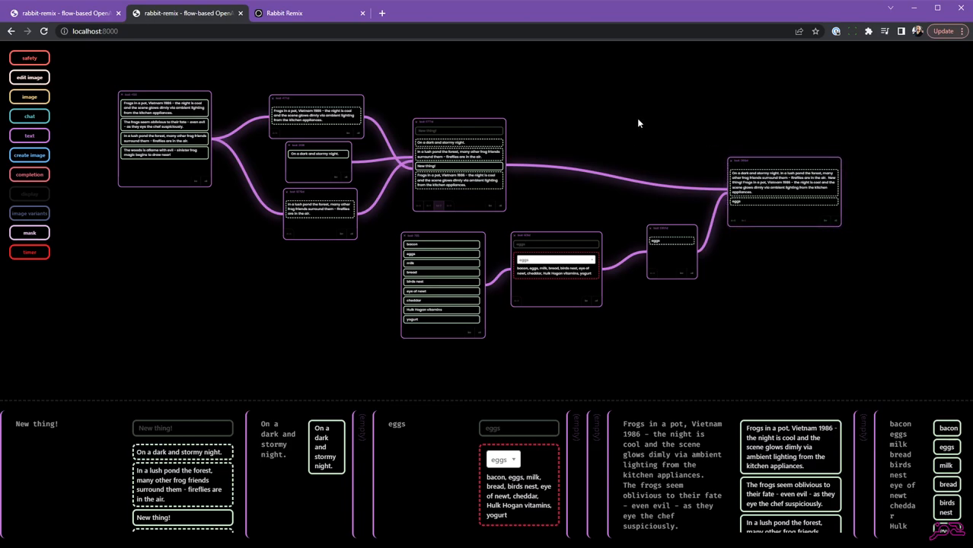
scroll(569, 205, "up", 2)
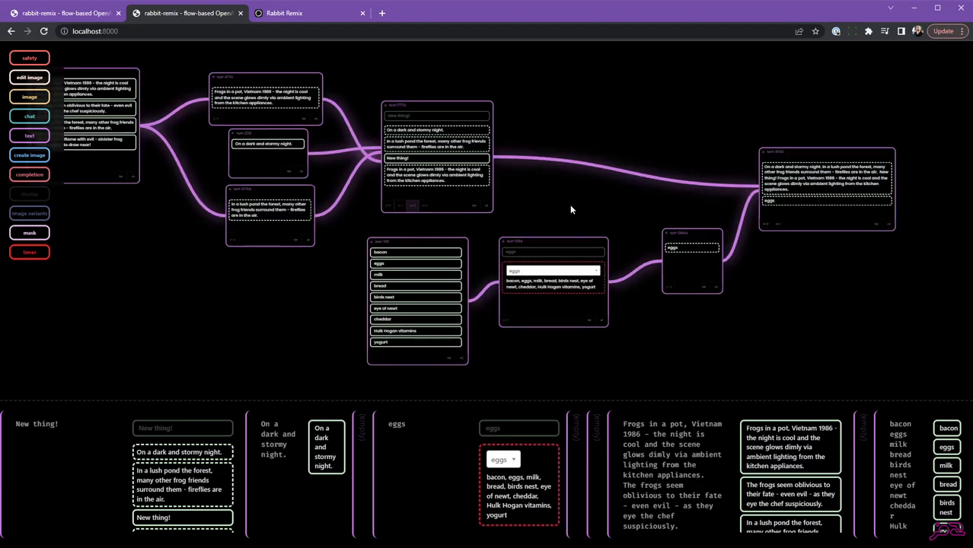
- Set the grocery selector to bacon so the choice passes through to the final combined node
scroll(567, 200, "down", 2)
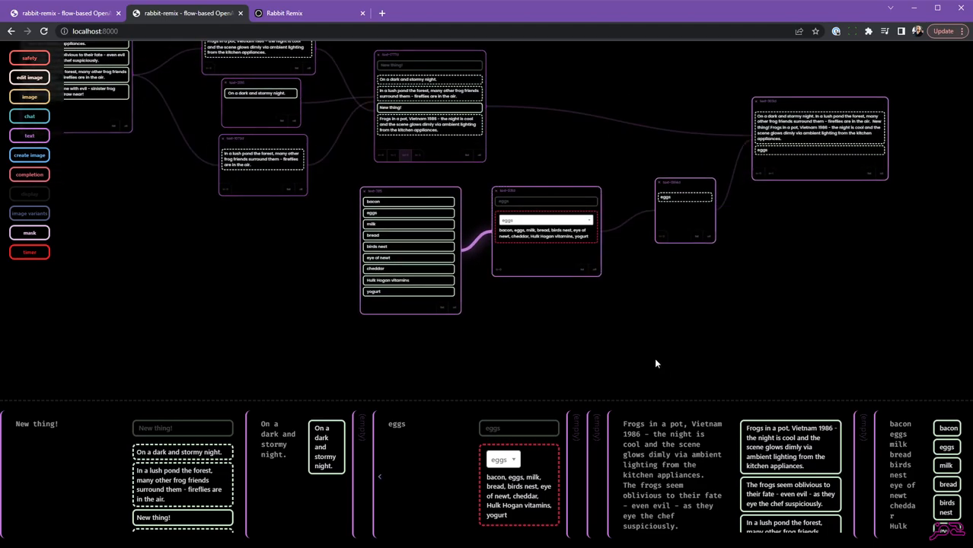
left_click(538, 225)
left_click(532, 228)
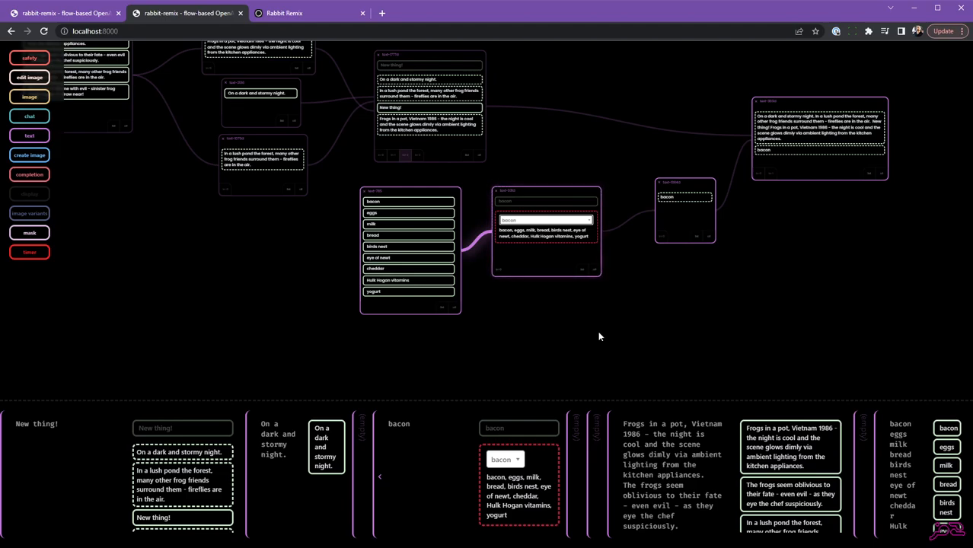
left_click_drag(630, 325, 596, 306)
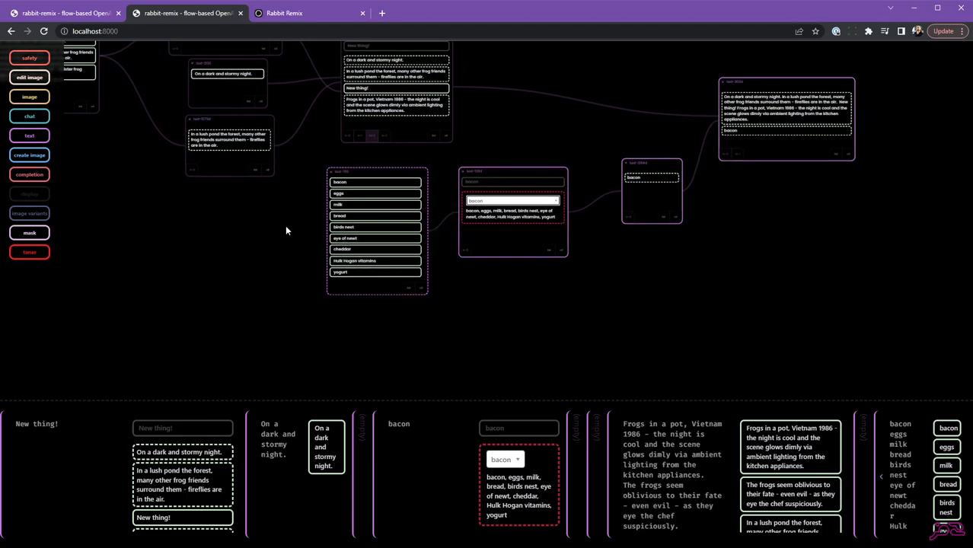
- Add a wide, short text node below the grocery selector containing "One, Two, Three, Four, Five"
left_click_drag(504, 340, 485, 284)
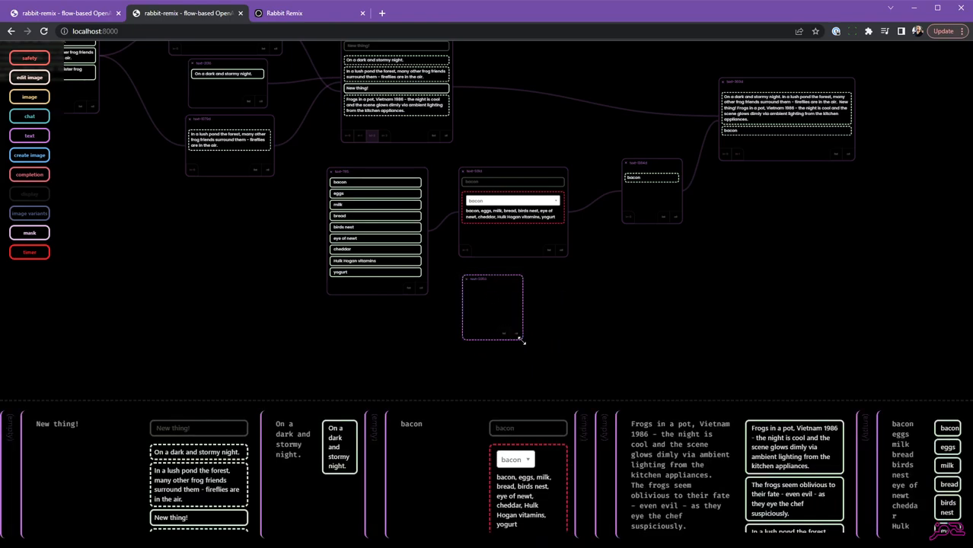
left_click_drag(522, 339, 596, 328)
left_click(503, 293)
left_click(503, 293)
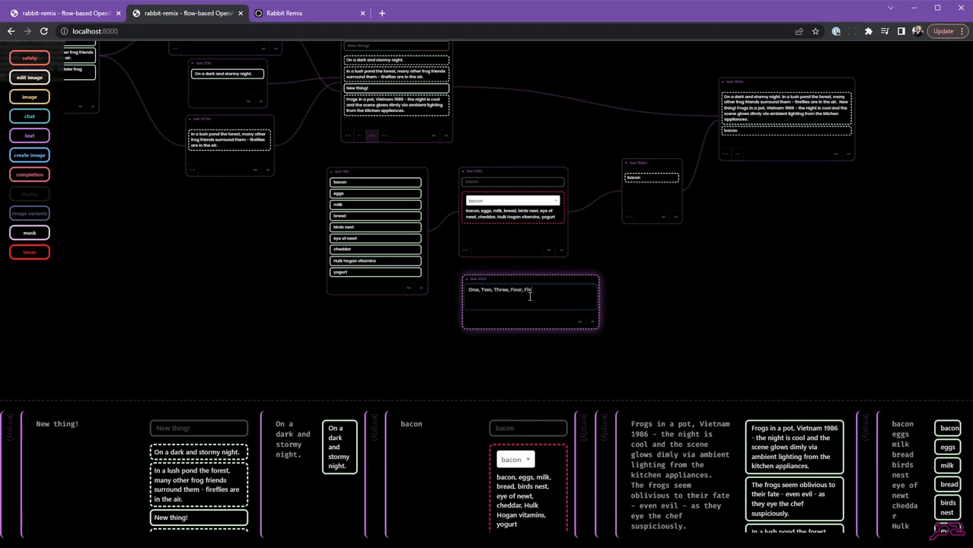
left_click_drag(597, 327, 568, 312)
- Branch a linked selector node off the "One, Two, Three, Four, Five" node, with One as its selected item
left_click_drag(504, 289, 623, 262)
left_click(644, 283)
left_click(633, 292)
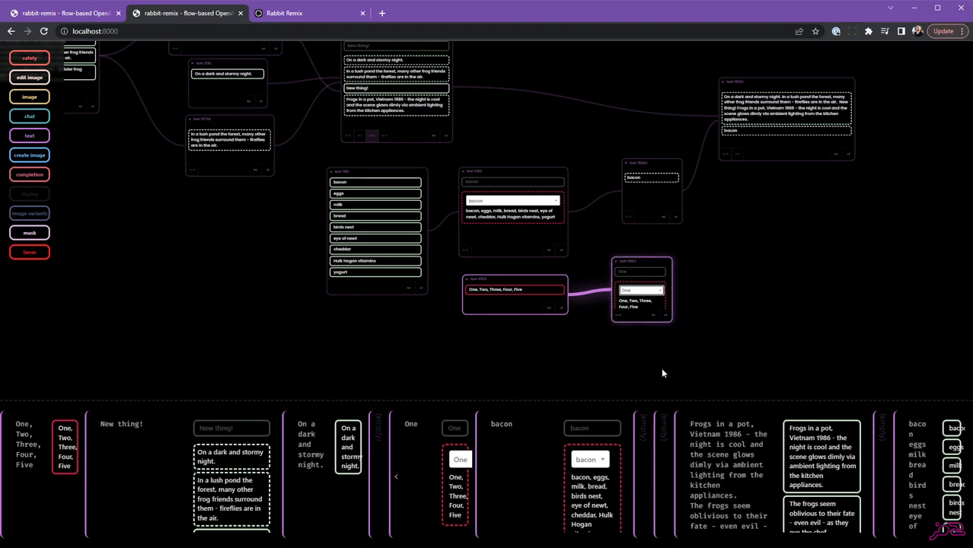
- Collapse the detail strips for "One", "bacon", "On a dark and stormy night.", "New thing!" and "One, Two, Three, Four, Five"
left_click(397, 478)
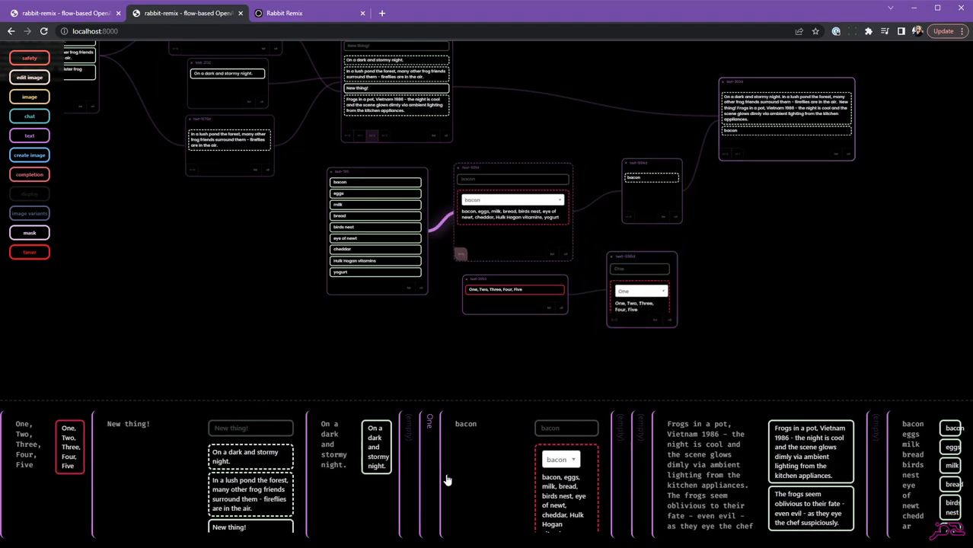
left_click(447, 479)
left_click(380, 479)
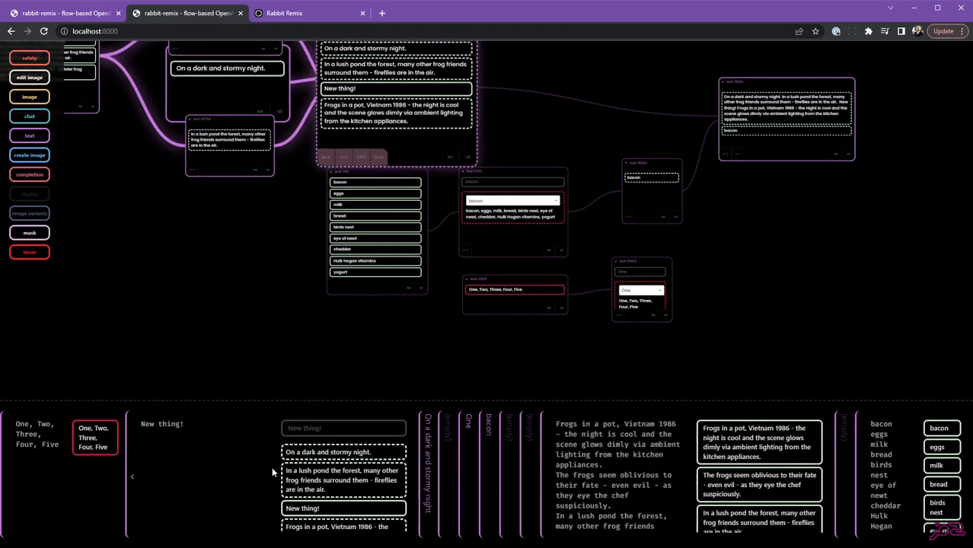
left_click(132, 477)
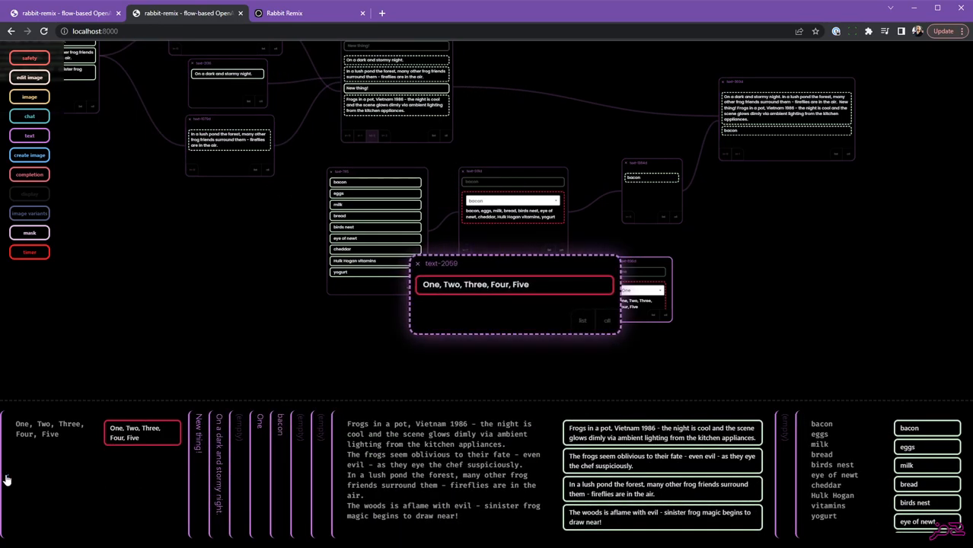
left_click(6, 479)
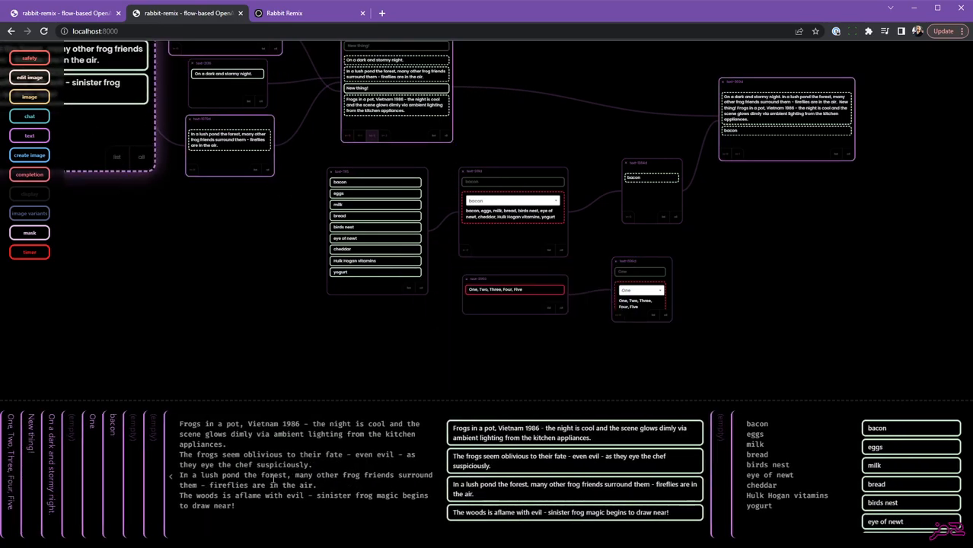
- Examine the complete flow, from the source sentences and both list selectors through to the final combined text node
scroll(255, 248, "down", 5)
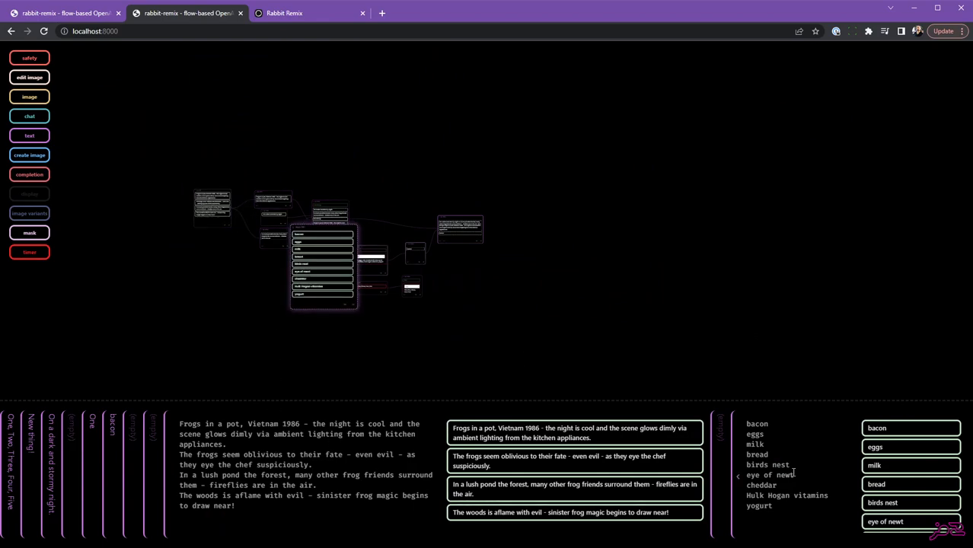
scroll(457, 276, "up", 7)
left_click_drag(475, 257, 807, 294)
scroll(731, 286, "down", 2)
scroll(751, 286, "up", 2)
scroll(807, 294, "down", 3)
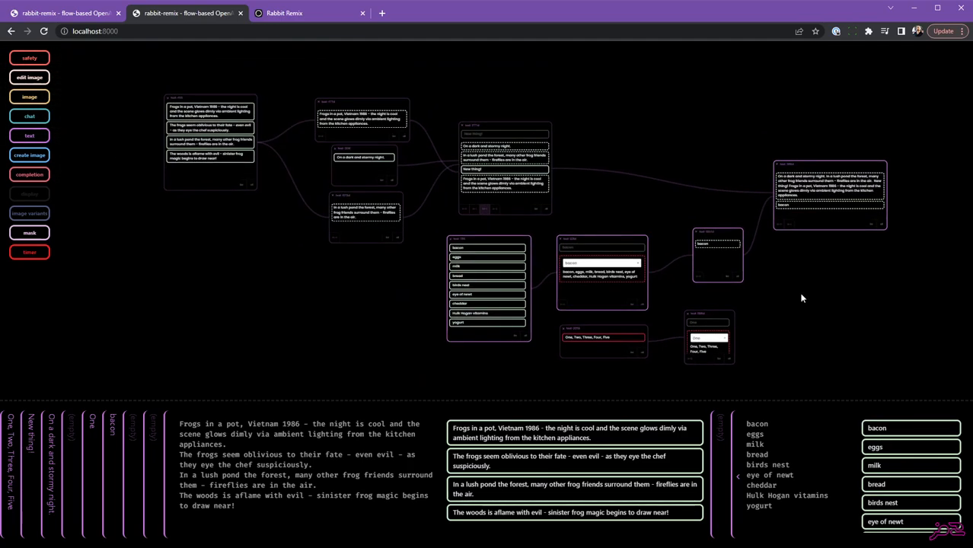
scroll(803, 295, "up", 2)
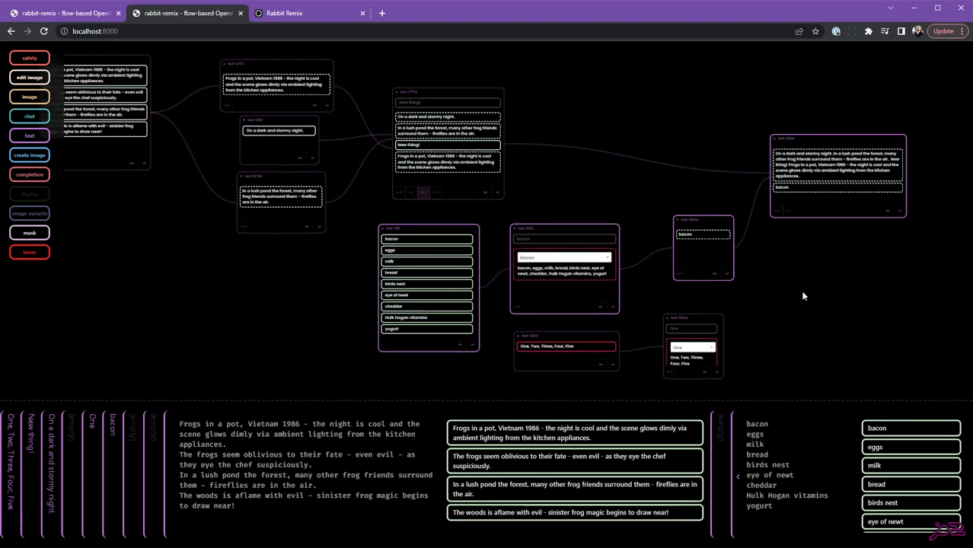
left_click_drag(797, 279, 829, 285)
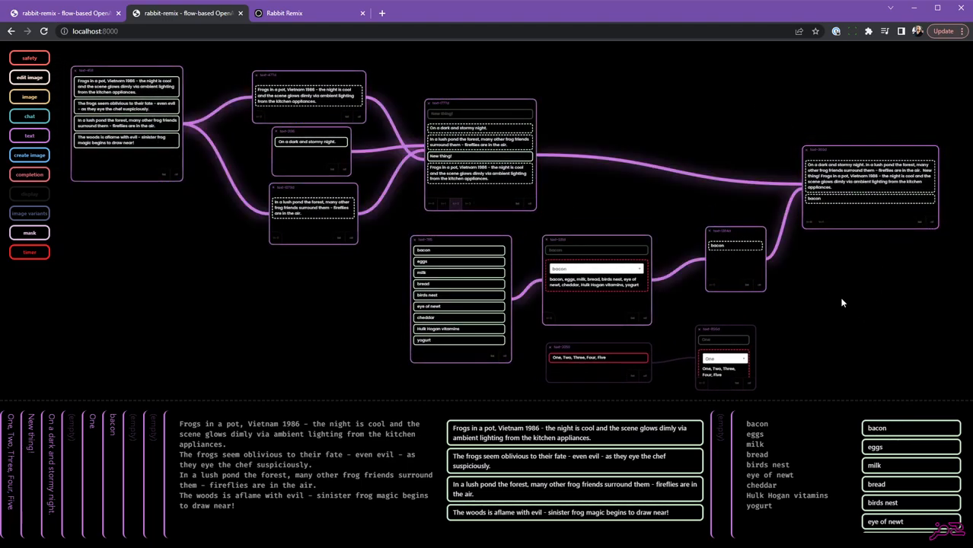
scroll(842, 303, "down", 3)
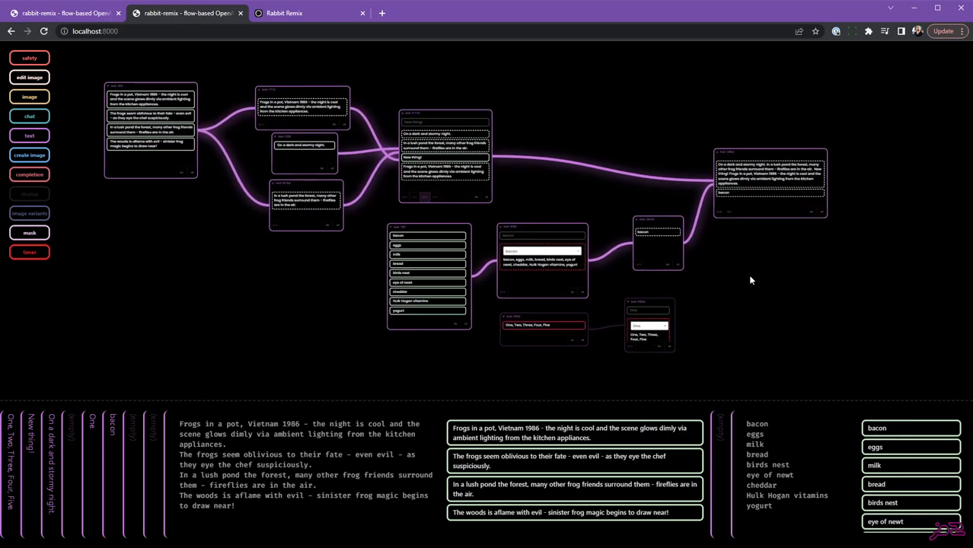
- Switch to the Rabbit Remix website to view its home page, and return to the flow canvas
left_click(294, 15)
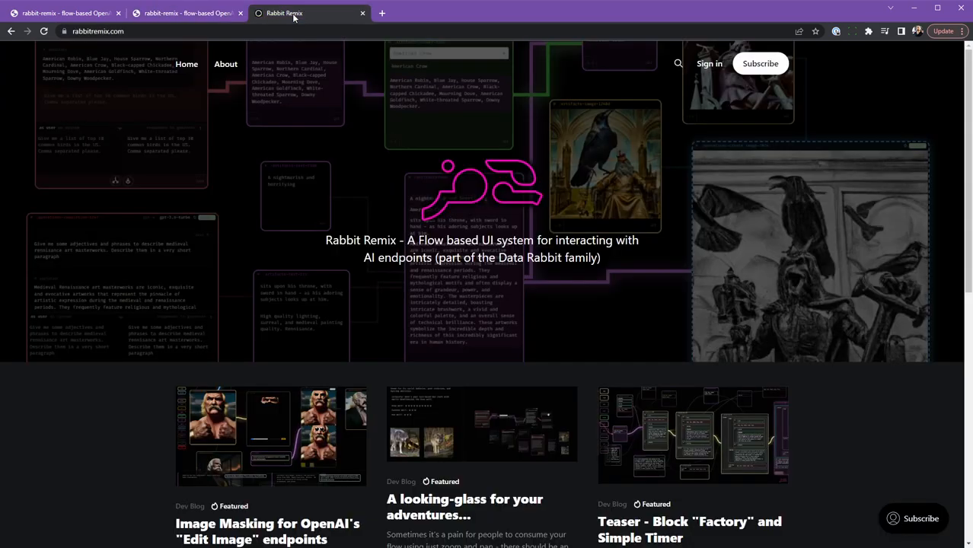
left_click(189, 15)
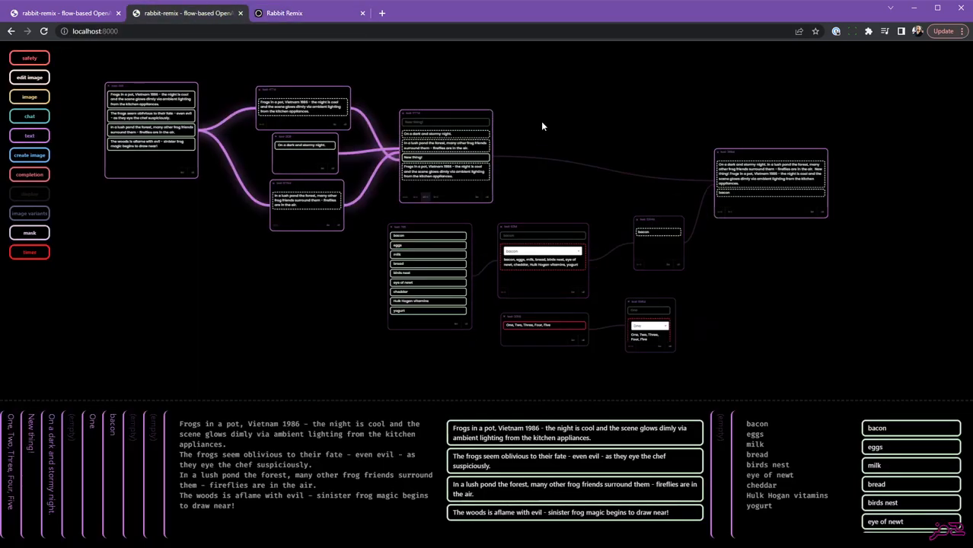